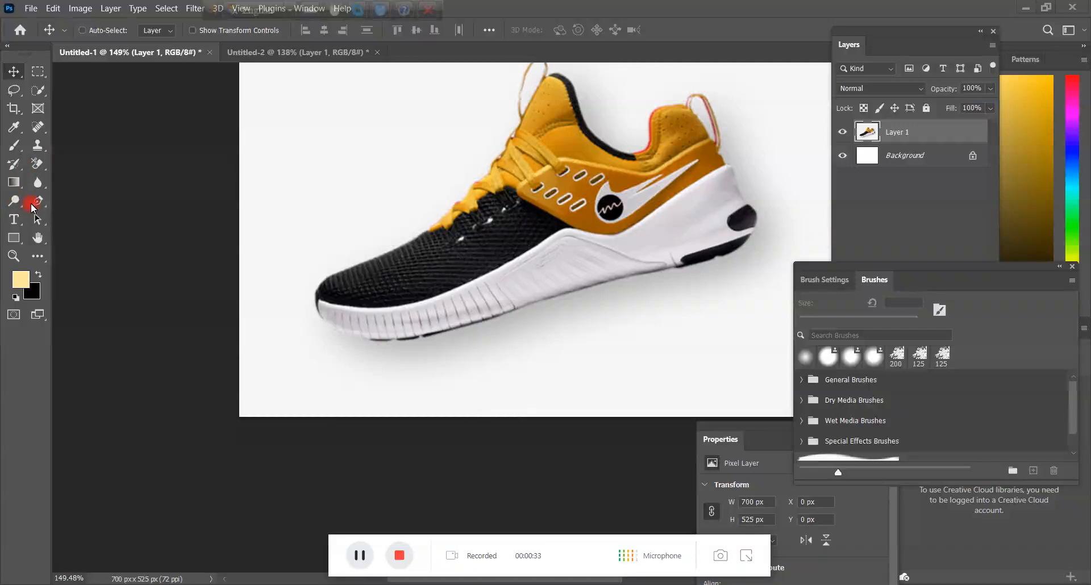
Activate the Pen Tool with the whole shoe in view
left_click_drag(635, 226, 601, 293)
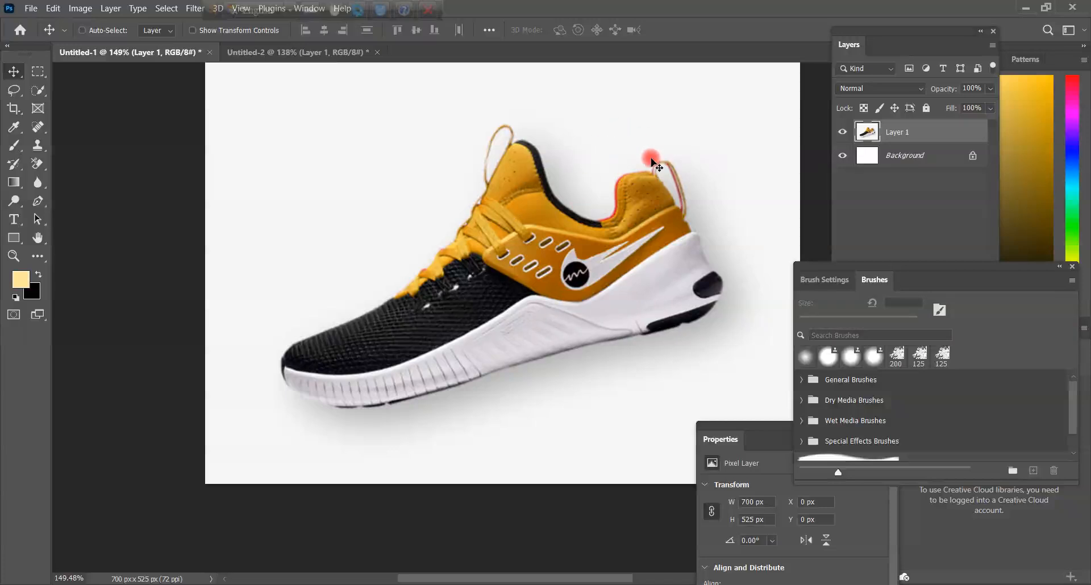
right_click(38, 201)
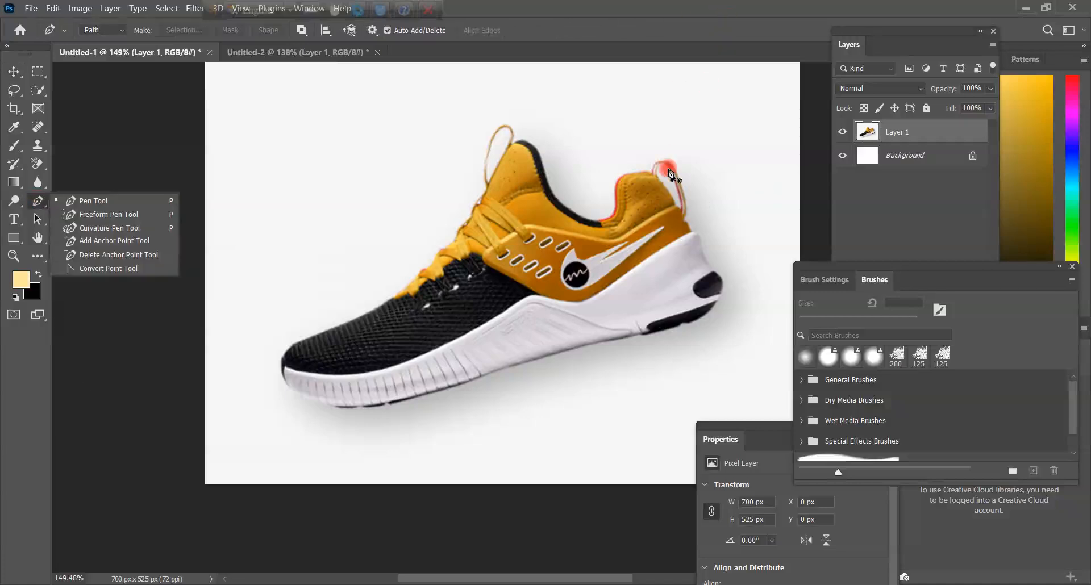
left_click(142, 205)
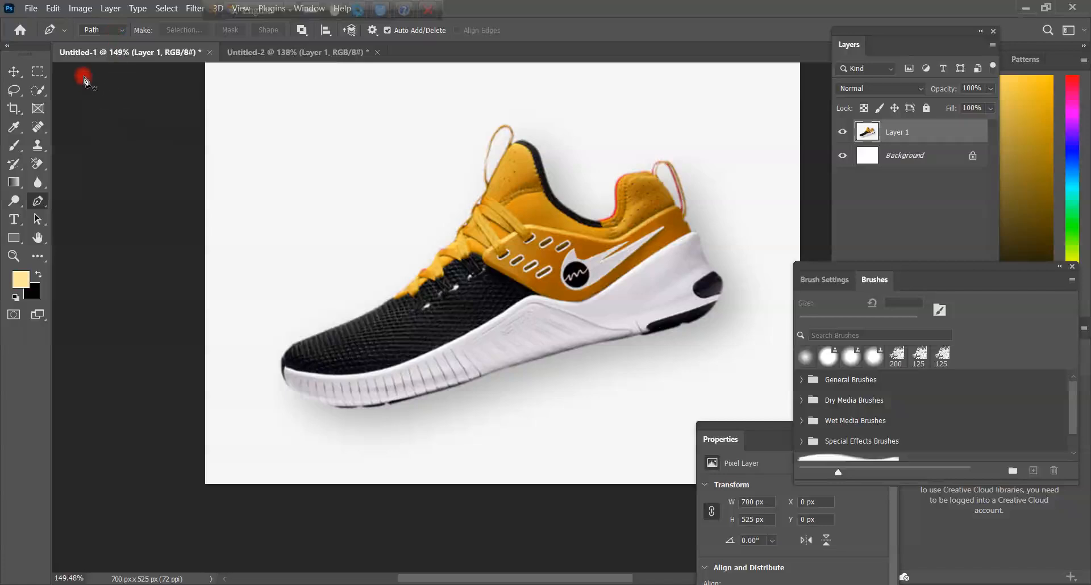
Draw a closed curved practice path about 257 by 240 px over the upper front area of the shoe, and discard it
left_click_drag(368, 203, 390, 236)
left_click_drag(414, 160, 477, 117)
left_click(485, 130)
mouse_move(447, 256)
left_mouse_down()
mouse_move(435, 271)
mouse_move(349, 278)
left_mouse_up()
left_click_drag(277, 282, 272, 263)
left_click_drag(291, 229, 309, 208)
left_click_drag(348, 169, 370, 229)
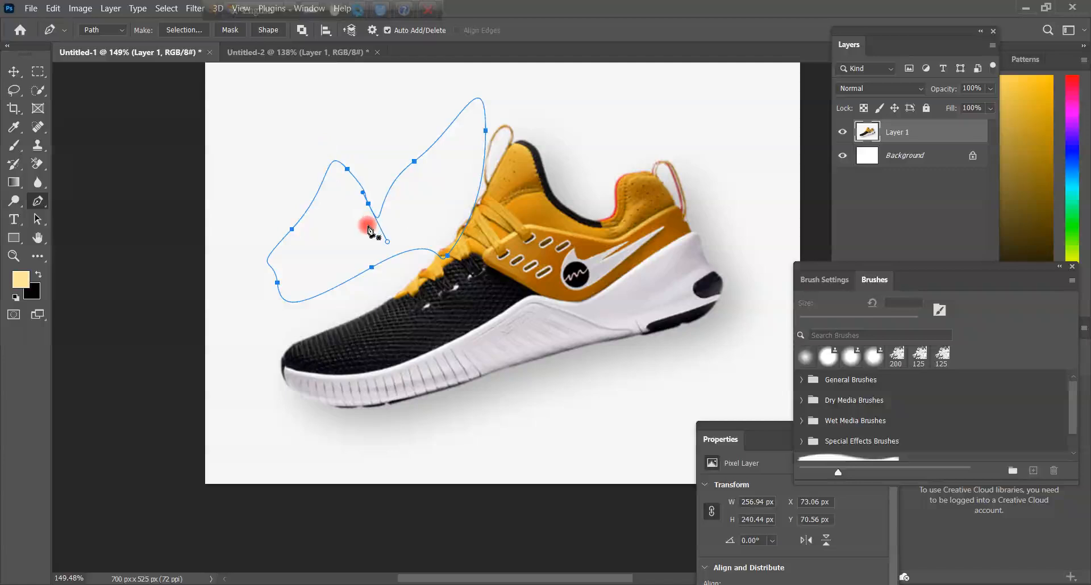
key("Escape")
Switch the Pen Tool to Shape mode, draw a closed curved shape about 230 by 235 px above the toe, and delete it
left_click(118, 35)
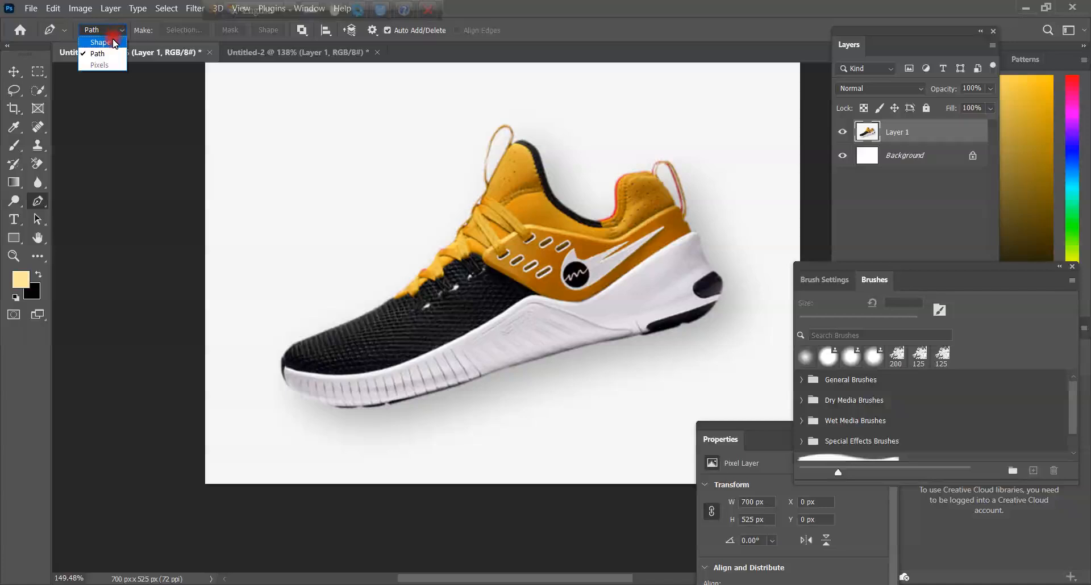
left_click(114, 42)
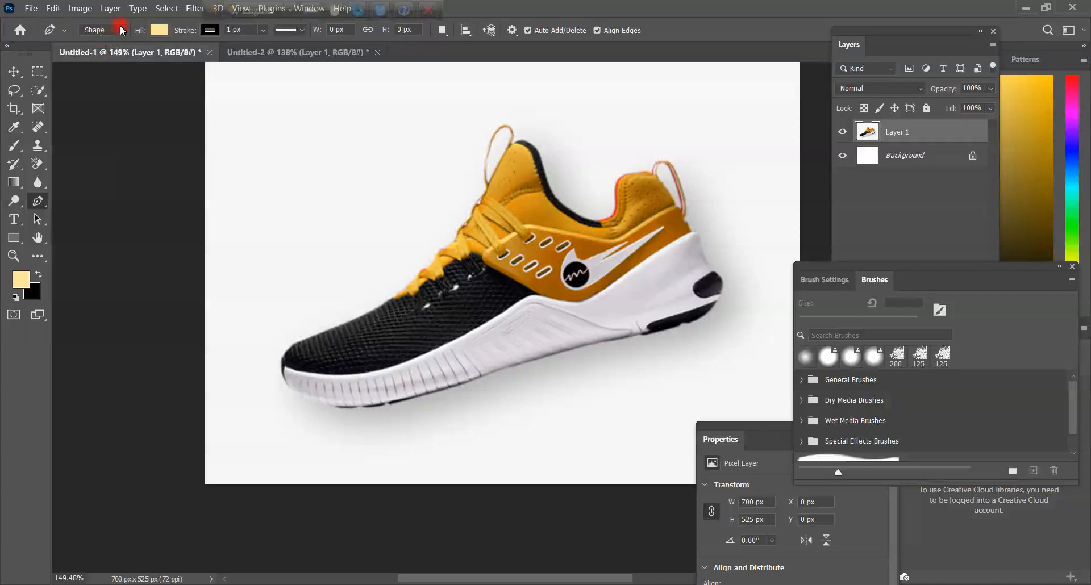
left_click(288, 266)
left_click_drag(355, 162, 409, 161)
left_click(428, 135)
left_click(341, 266)
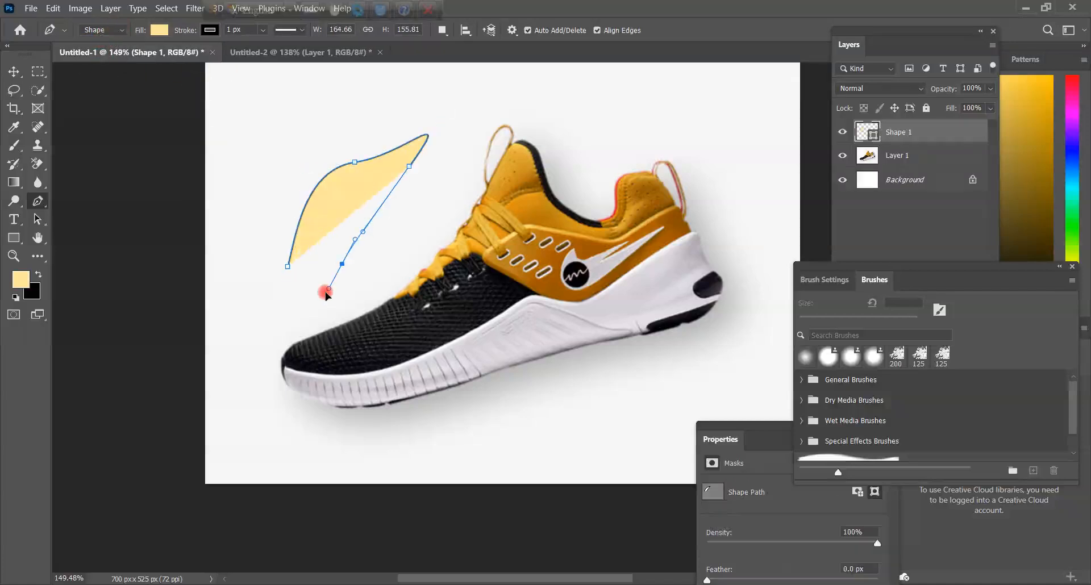
left_click(286, 304)
left_click_drag(267, 323, 259, 336)
left_click_drag(232, 296, 302, 267)
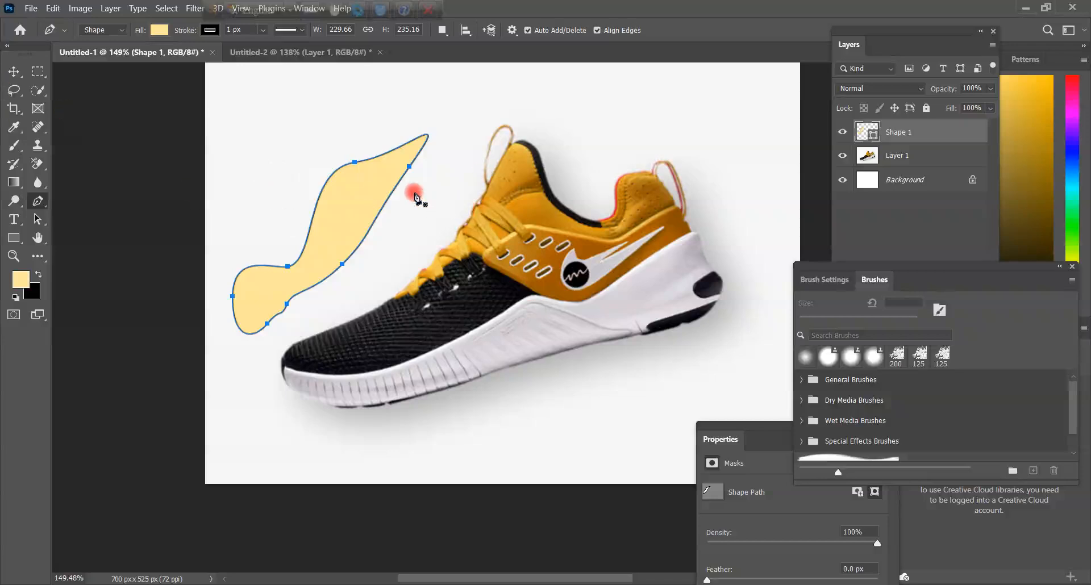
key("Delete")
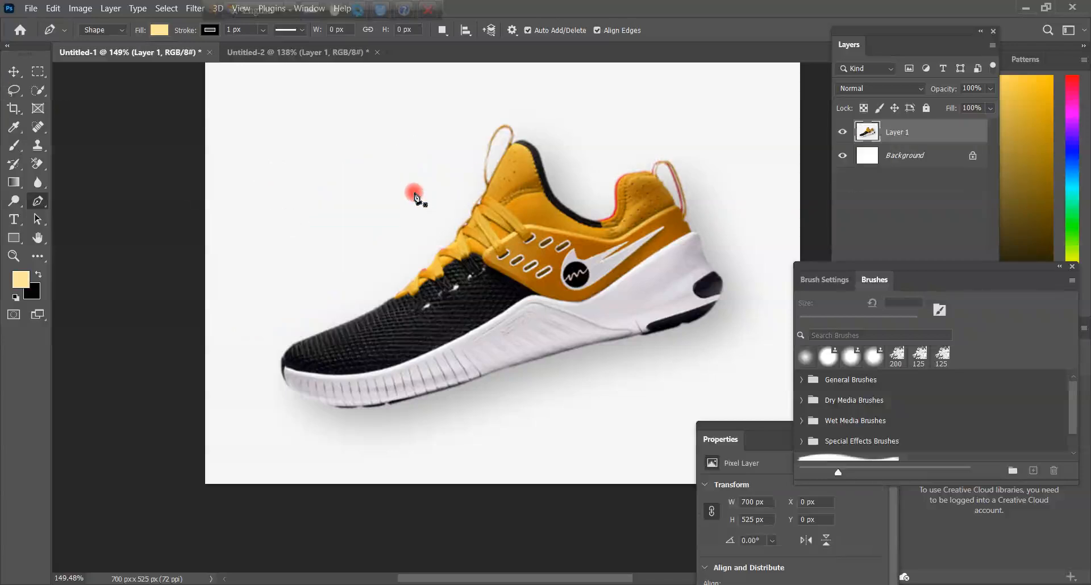
Set the Pen Tool to Path mode and place the first anchor on the sole's lower edge, just ahead of the black heel tread
left_click(93, 32)
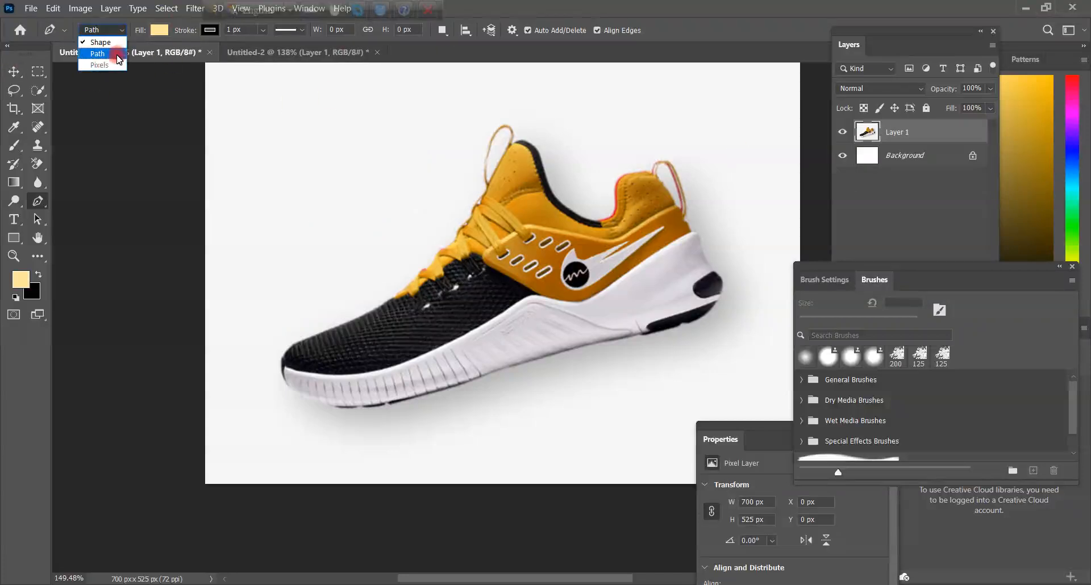
left_click(119, 59)
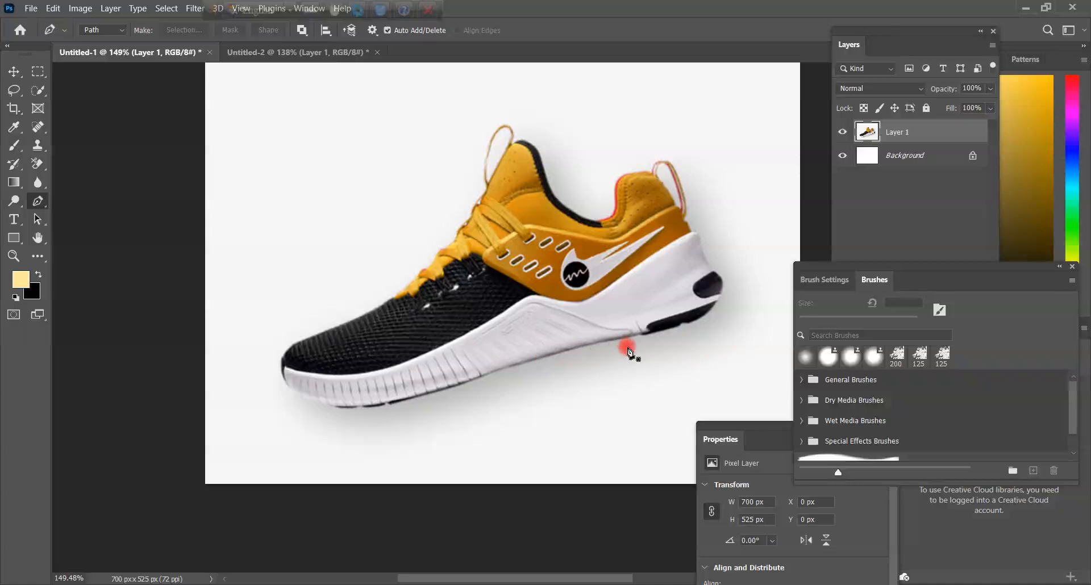
left_click(636, 331)
left_click_drag(655, 330, 635, 258)
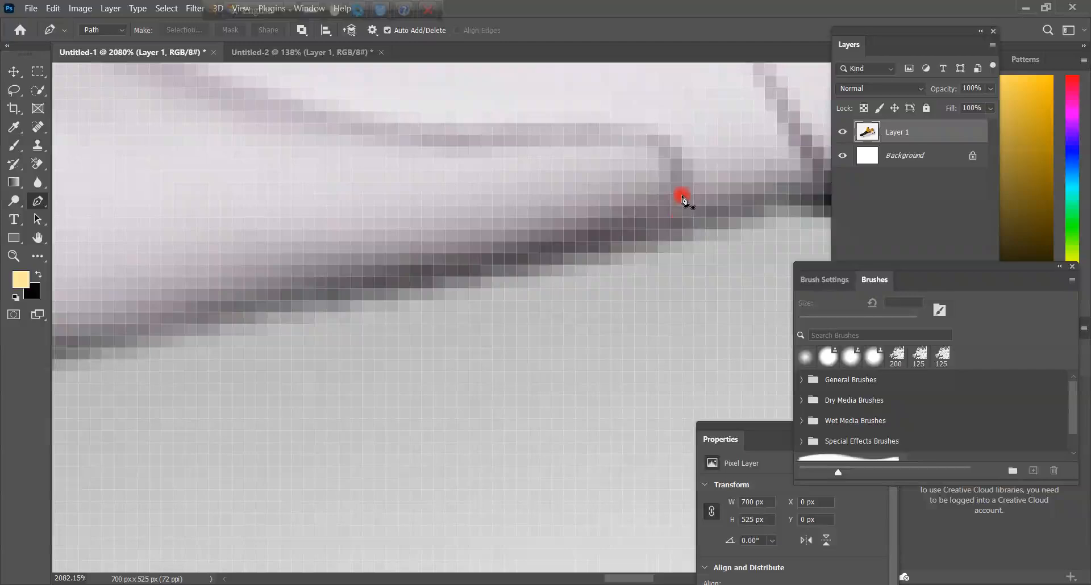
left_click_drag(680, 180, 663, 226)
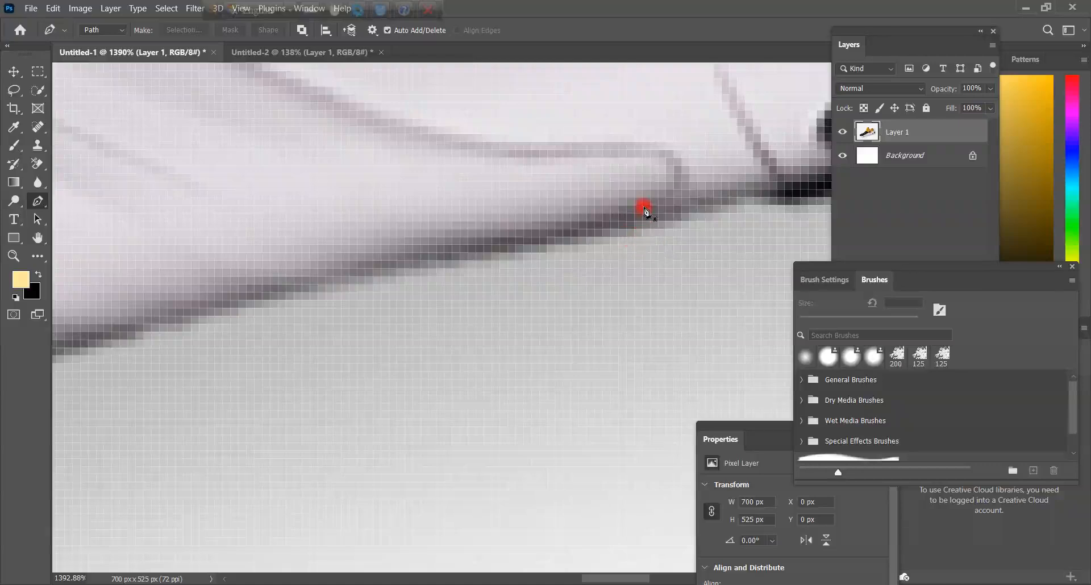
left_click(641, 205)
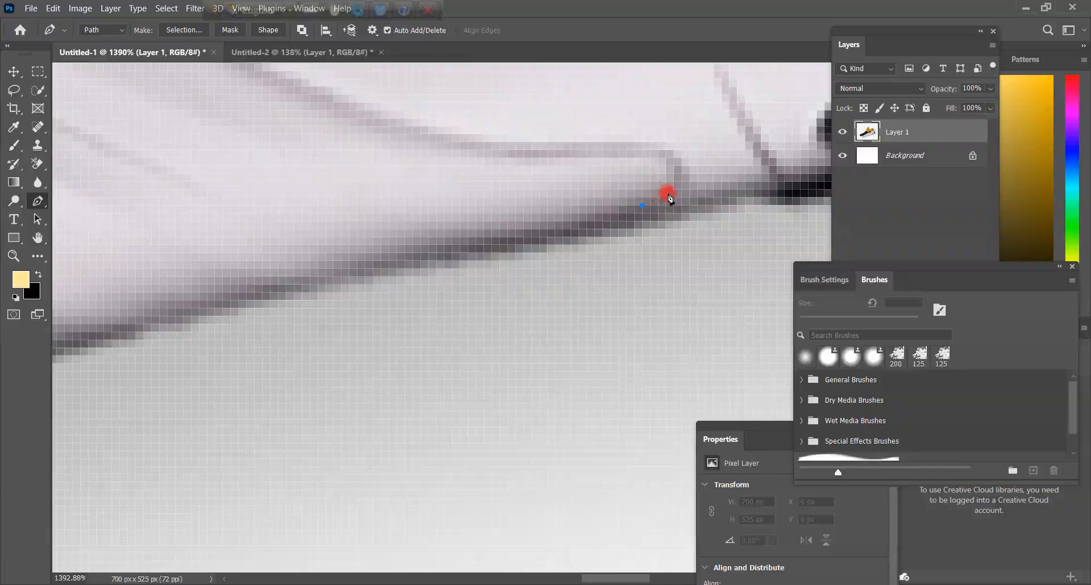
Try to trace the sole's lower edge with one curved segment ending beside the forefoot grooves
scroll(672, 189, "down", 10)
scroll(570, 223, "up", 7)
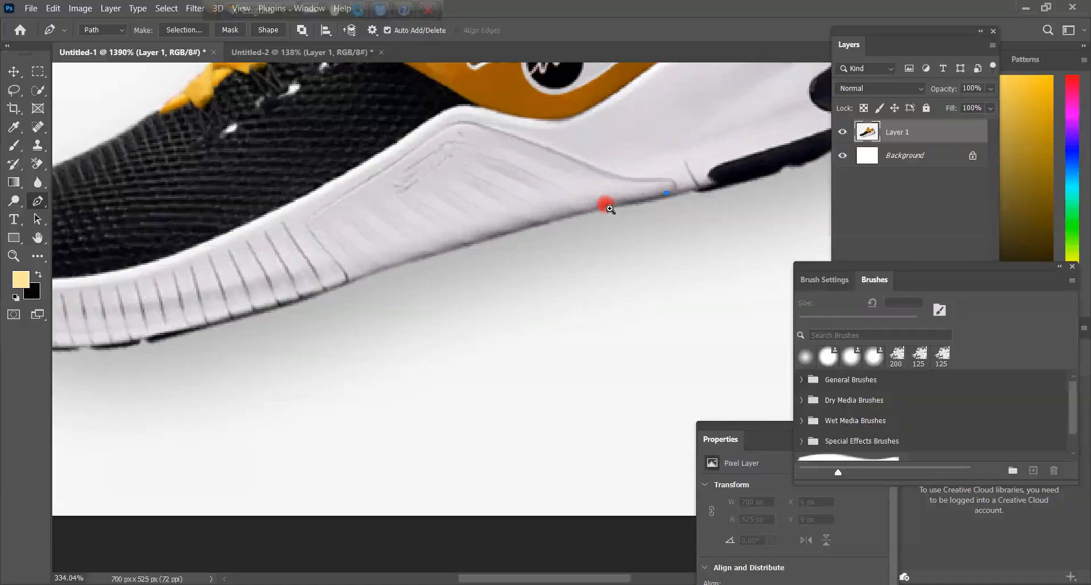
scroll(635, 196, "down", 3)
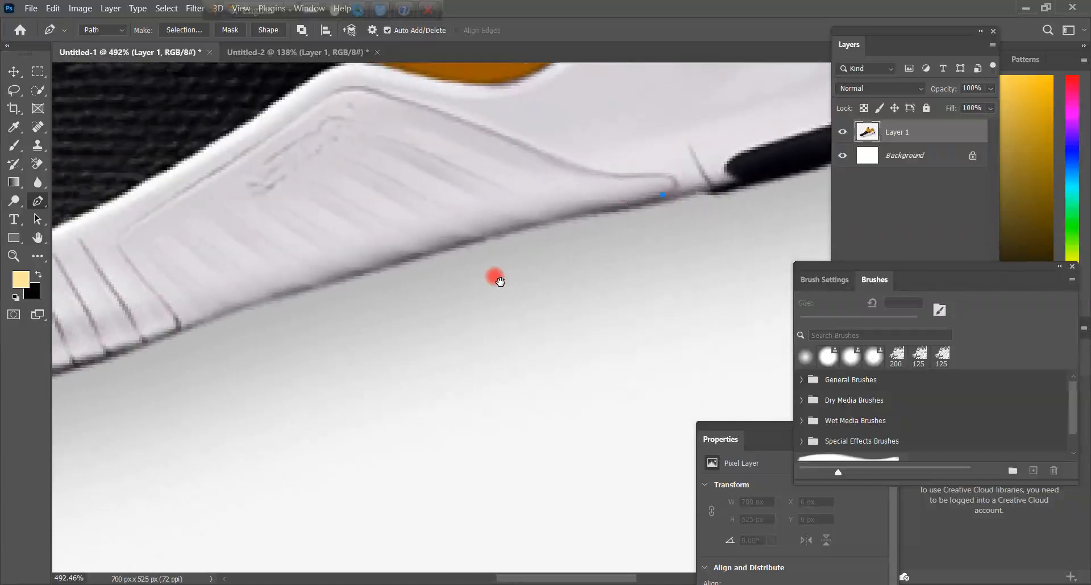
left_click_drag(502, 275, 588, 274)
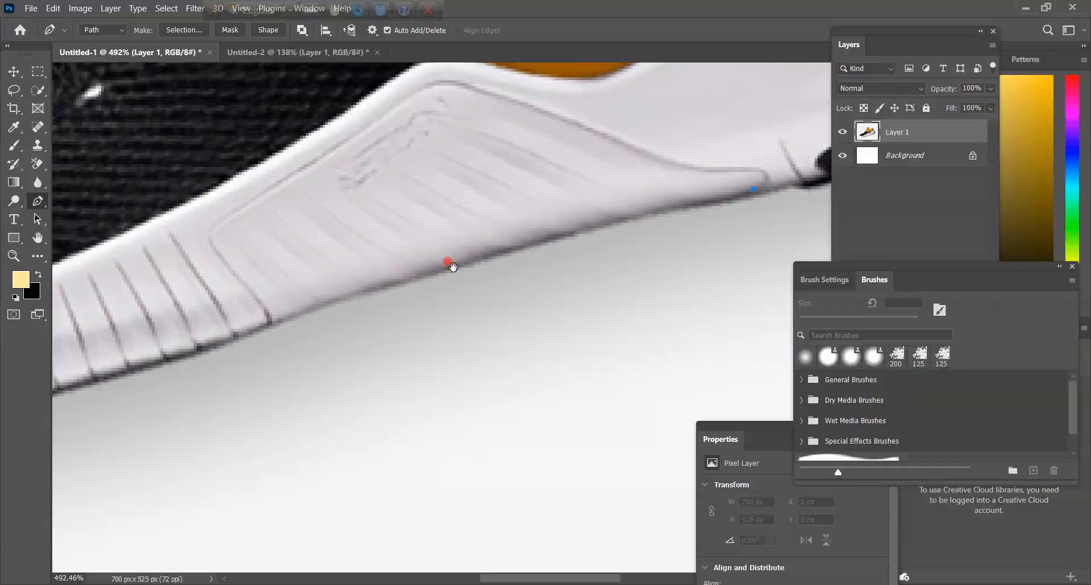
left_click_drag(447, 253, 372, 289)
scroll(394, 280, "down", 5)
scroll(407, 288, "up", 5)
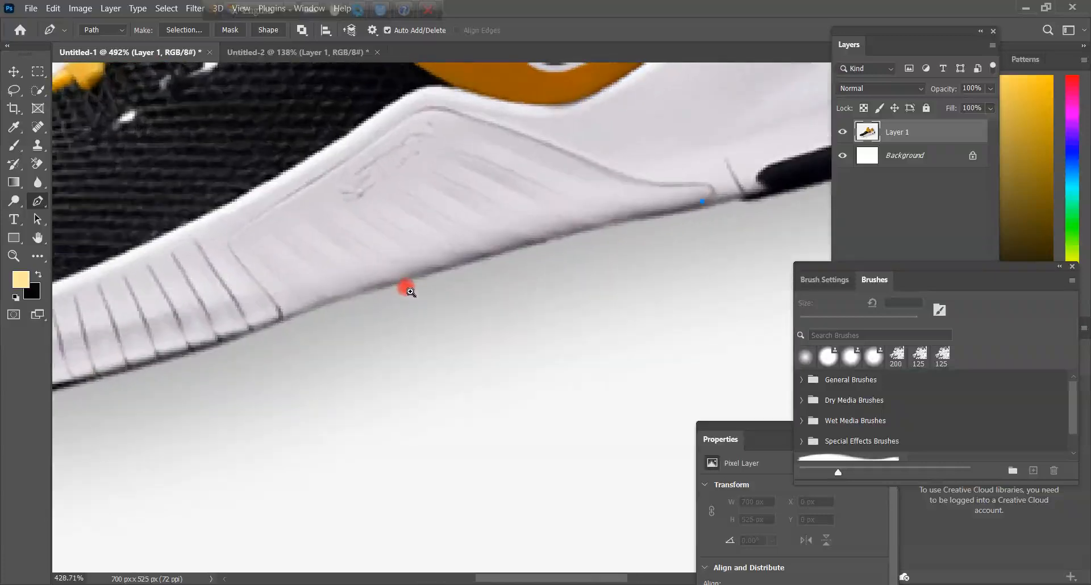
left_click_drag(322, 305, 165, 358)
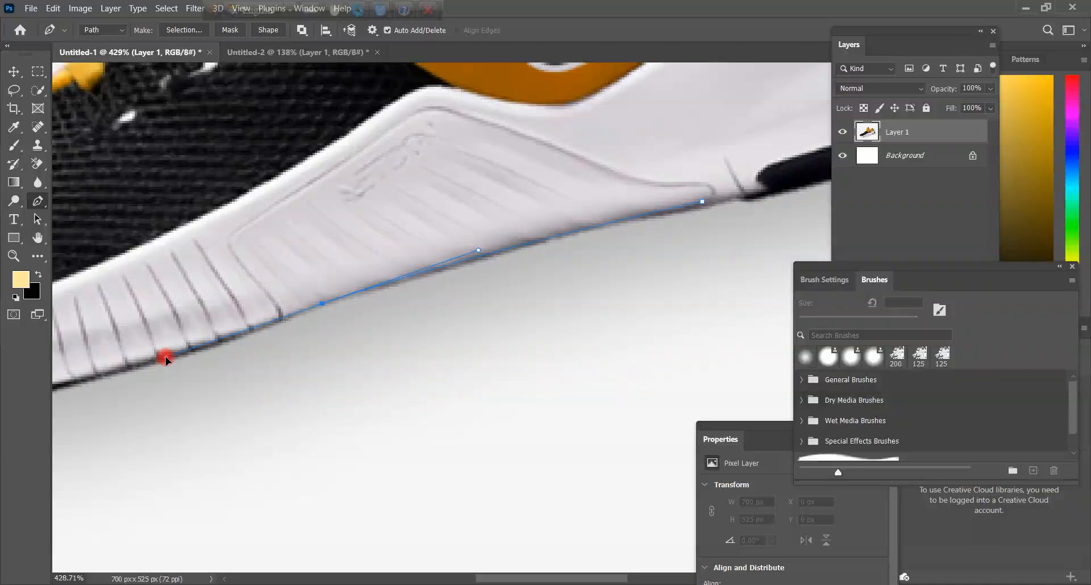
left_click_drag(165, 359, 263, 336)
Try to trace the sole's lower edge with four short straight segments, and undo them back to the first anchor
left_click(658, 214)
left_click(619, 219)
left_click(595, 228)
left_click(560, 238)
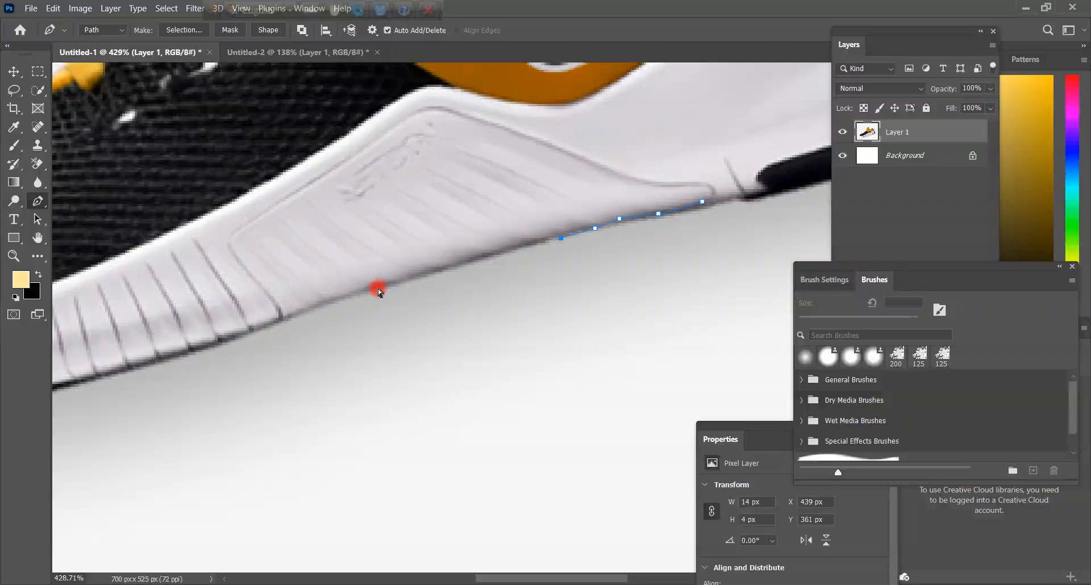
key("ctrl+z")
key("ctrl+z")
key("ctrl+z")
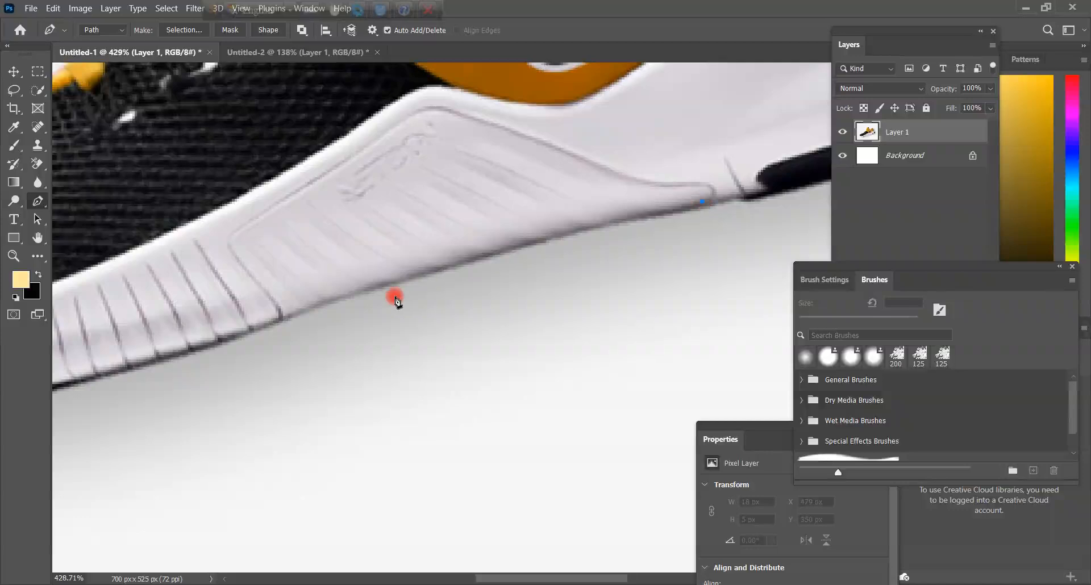
Trace the sole's lower edge with a curved segment about 155 px wide to the forefoot grooves, and shorten its outgoing handle
left_click_drag(324, 299, 155, 355)
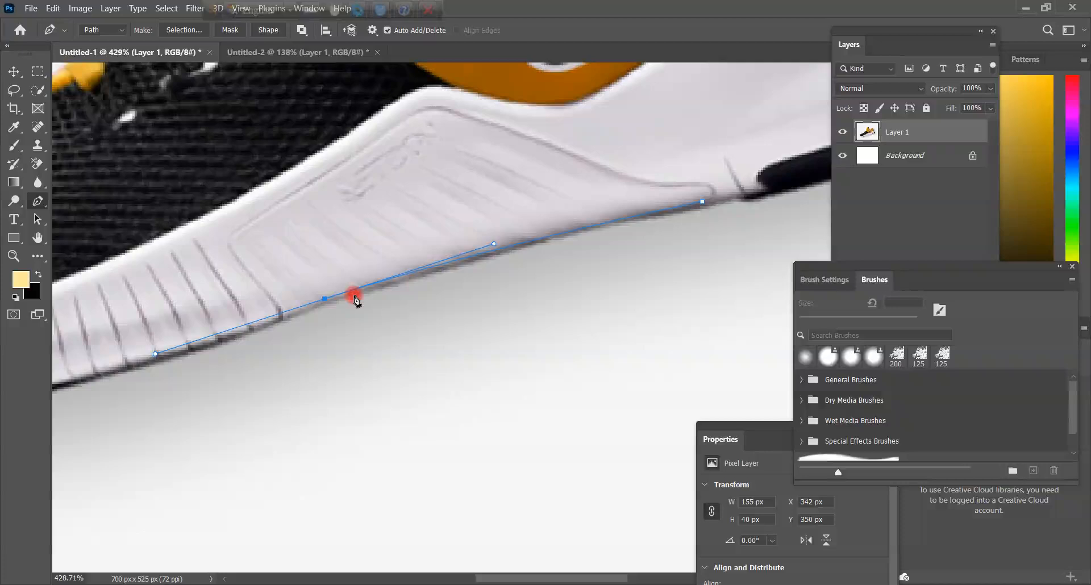
left_click(567, 256, "ctrl")
left_click(567, 257, "ctrl")
scroll(633, 237, "up", 1)
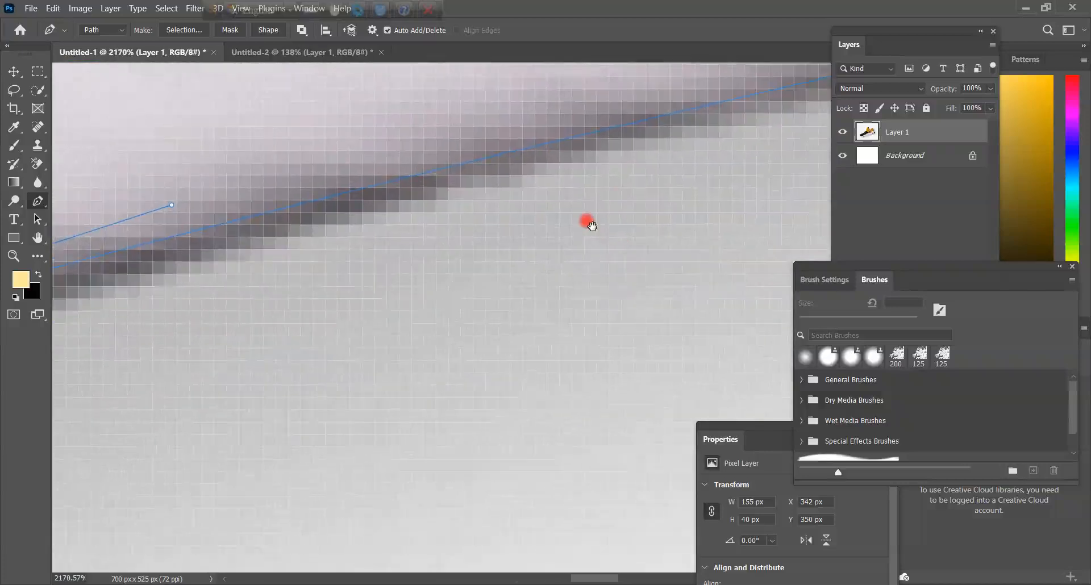
left_click_drag(630, 183, 514, 282)
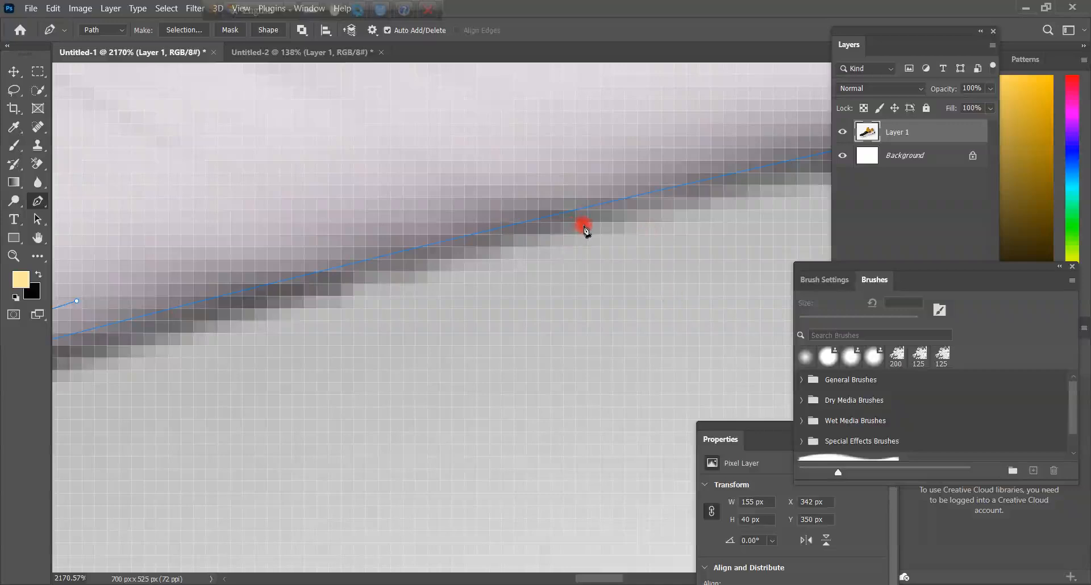
scroll(541, 229, "down", 8)
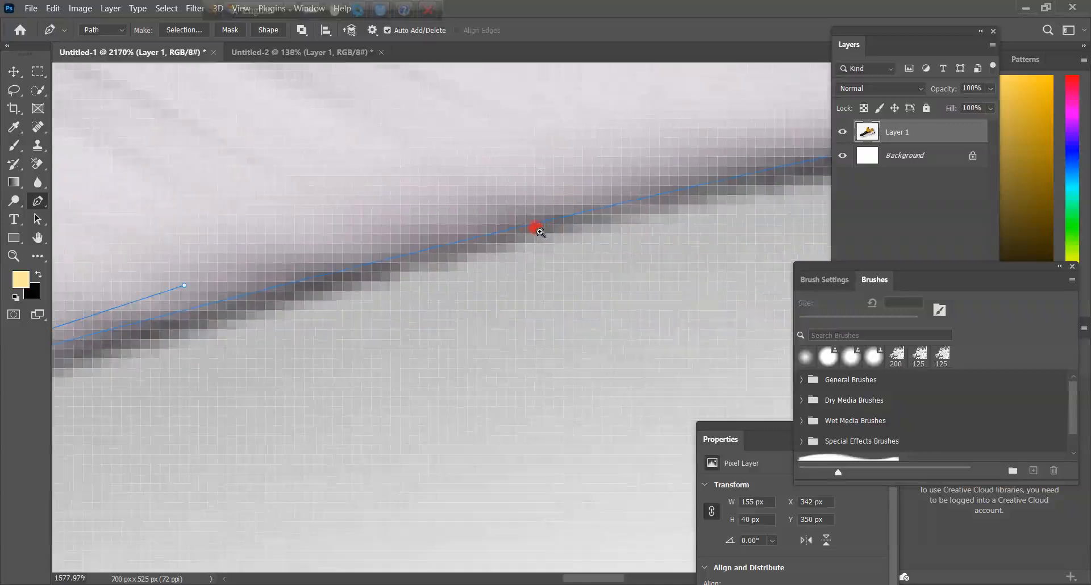
scroll(470, 246, "up", 2)
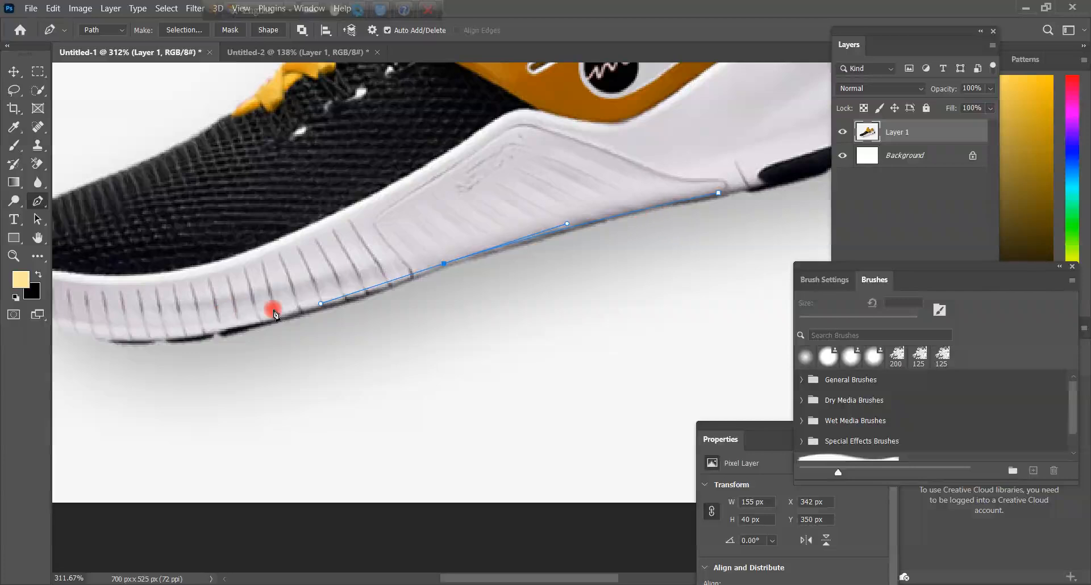
left_click(321, 304)
Extend the path with a curve under the forefoot up to the front tip of the sole, and shorten the outgoing handle
scroll(404, 312, "down", 6)
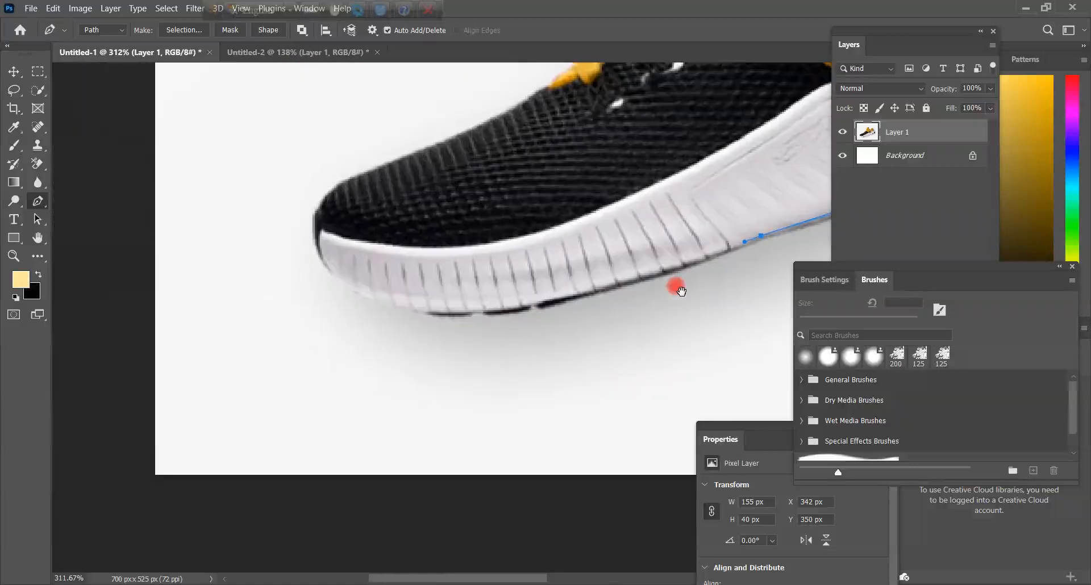
scroll(583, 295, "up", 3)
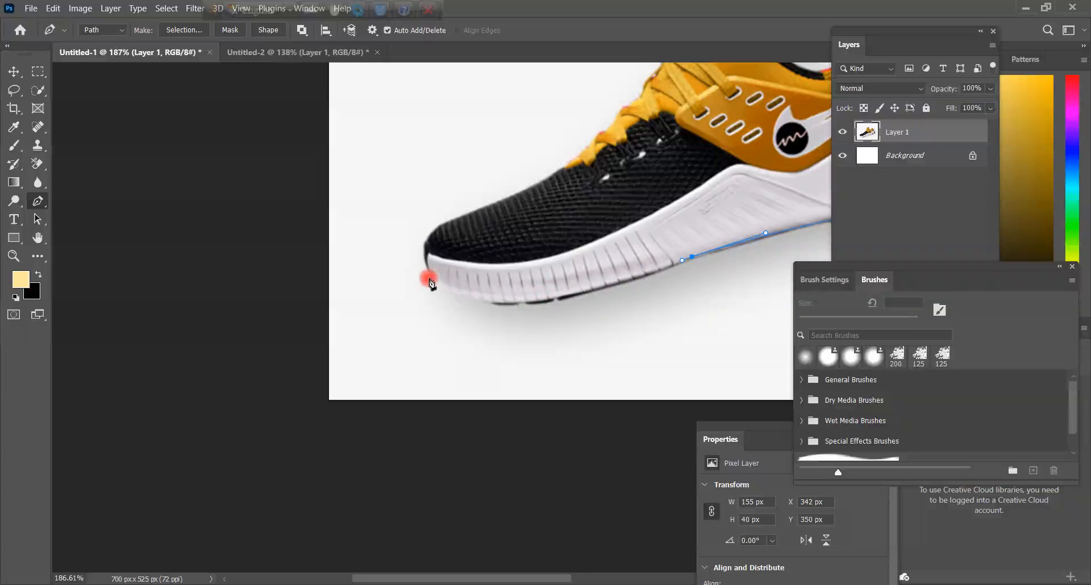
left_click_drag(430, 272, 409, 252)
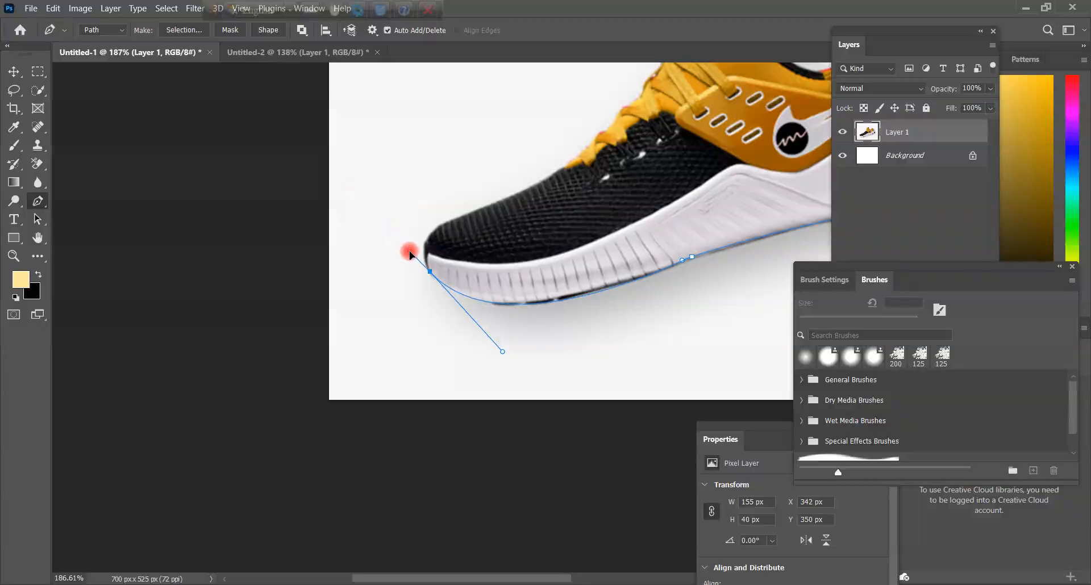
mouse_move(413, 254)
left_mouse_down()
mouse_move(433, 248)
mouse_move(428, 269)
mouse_move(355, 148)
mouse_move(418, 260)
mouse_move(455, 249)
mouse_move(407, 295)
left_mouse_up()
Curve the path around the toe cap to the top of the black upper and check its fit at the toe
left_click_drag(433, 215, 481, 196)
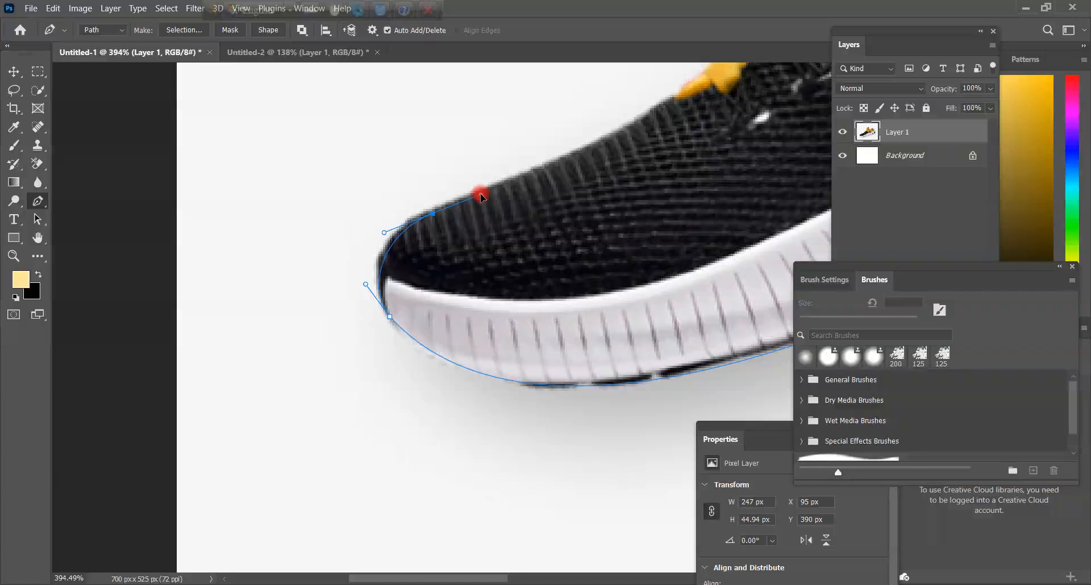
key("ctrl+space")
left_click_drag(389, 307, 469, 266)
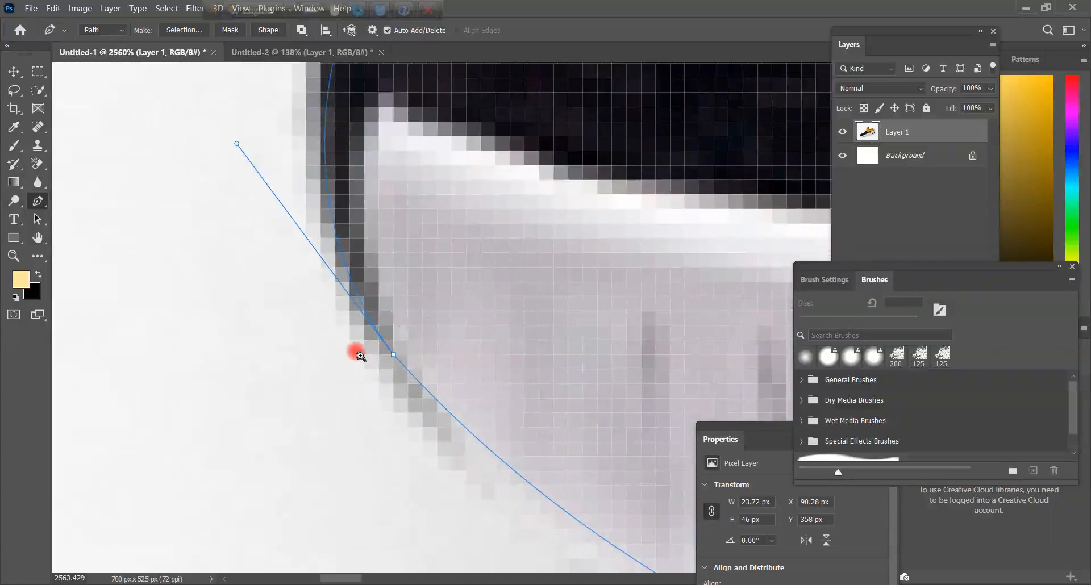
left_click_drag(475, 300, 399, 324)
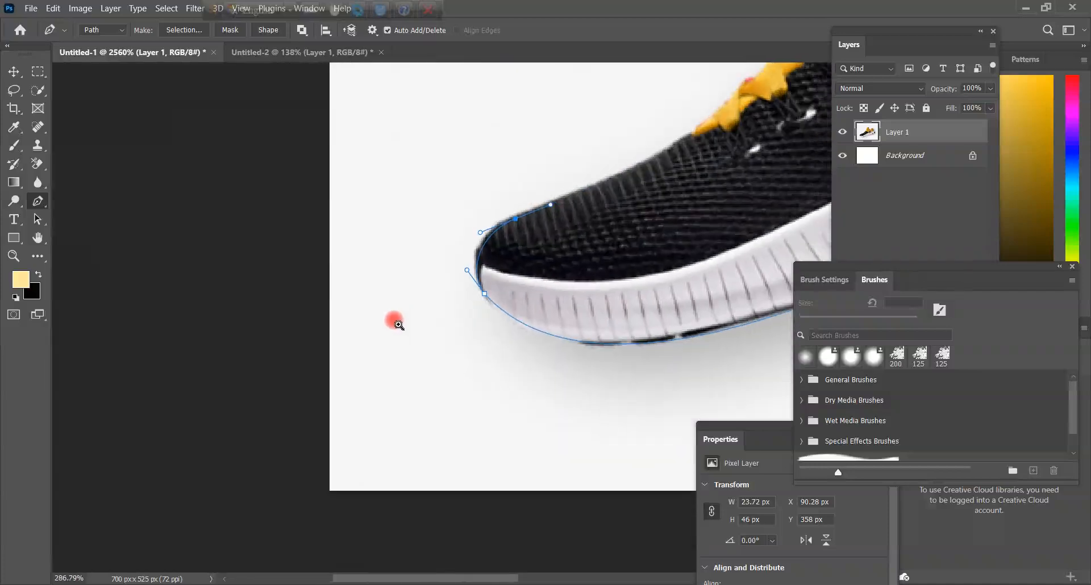
key("space")
left_click_drag(508, 255, 291, 360)
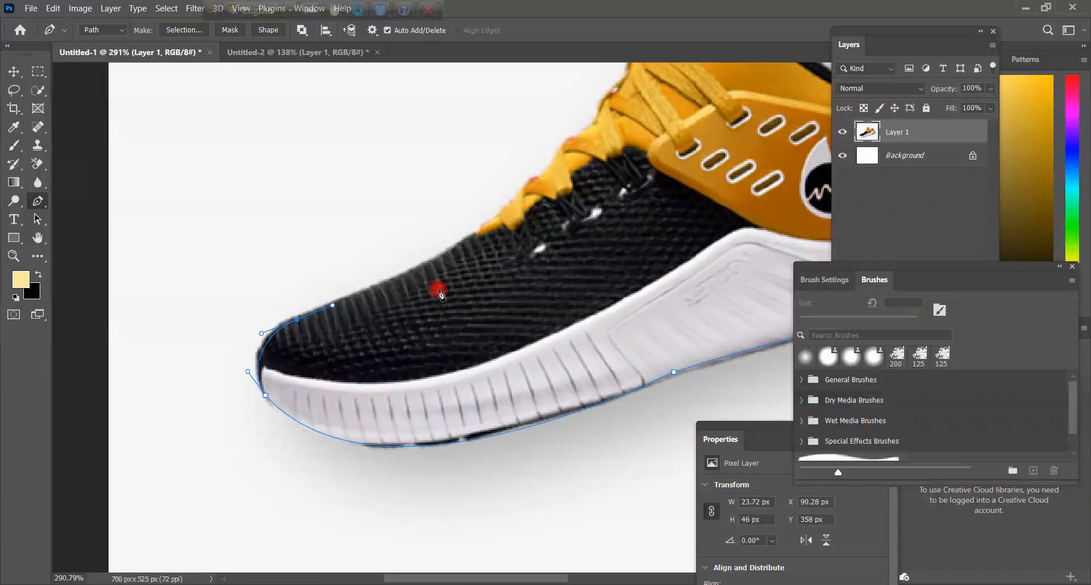
Extend the path along the black upper's top edge to the base of the yellow laces, undoing misplaced anchors
scroll(356, 301, "up", 1)
left_click(450, 249)
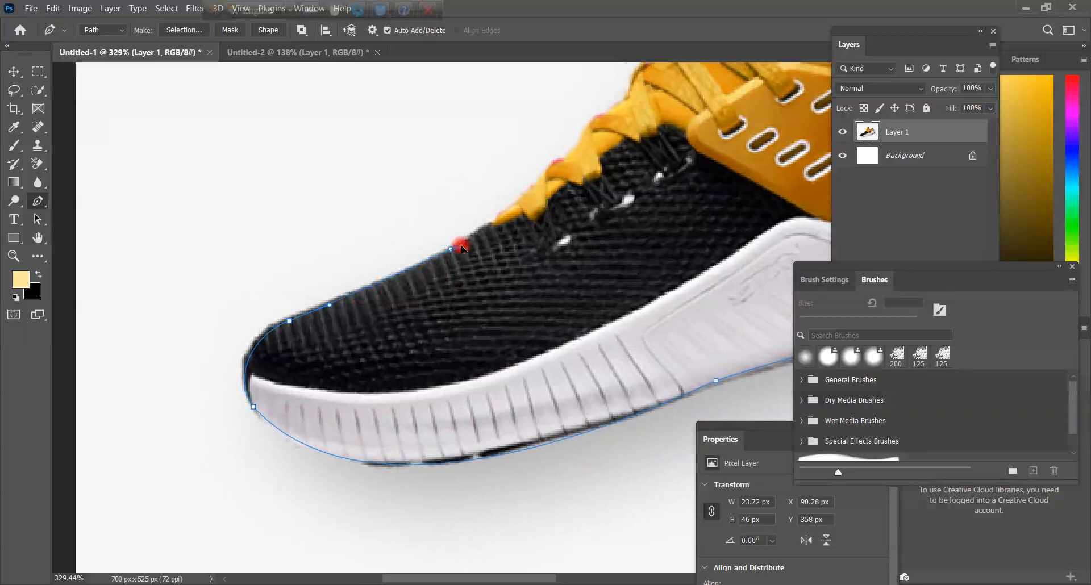
left_click(476, 243)
key("space")
left_click_drag(462, 260, 444, 328)
key("ctrl+z")
key("ctrl+z")
key("ctrl+z")
left_click(472, 296)
left_click_drag(474, 300, 387, 348)
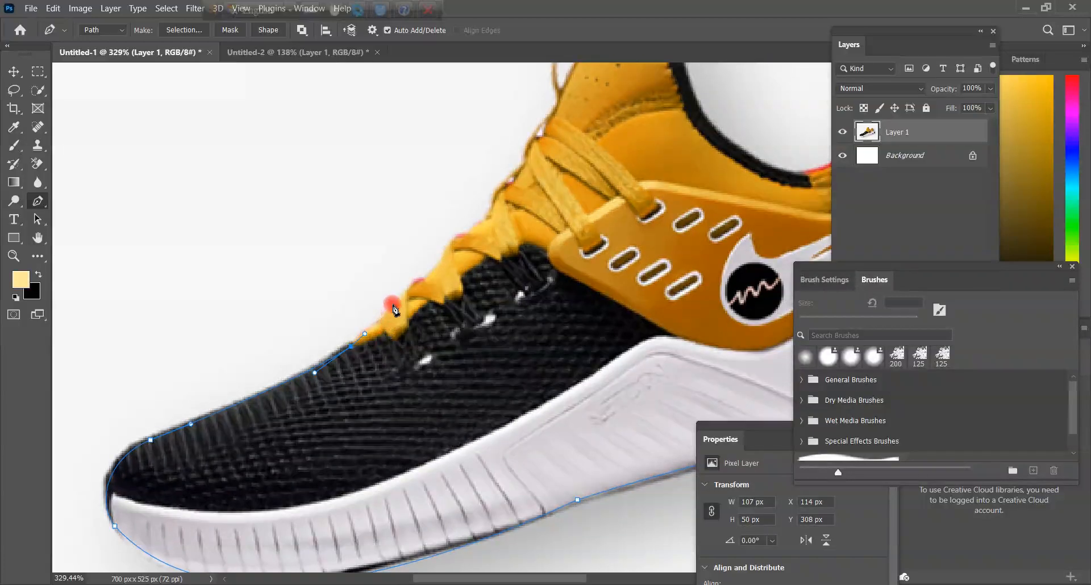
Extend the path up the lower yellow laces with curved segments, the first about 48 px wide, and shorten its outgoing handle
left_click_drag(416, 258, 477, 234)
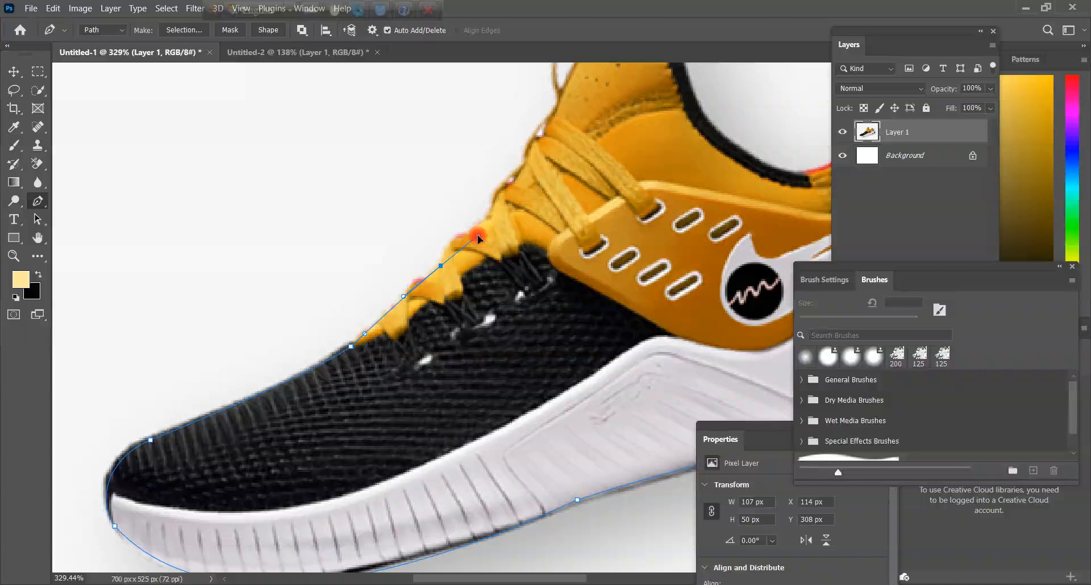
left_click_drag(477, 234, 449, 257)
scroll(475, 242, "up", 2)
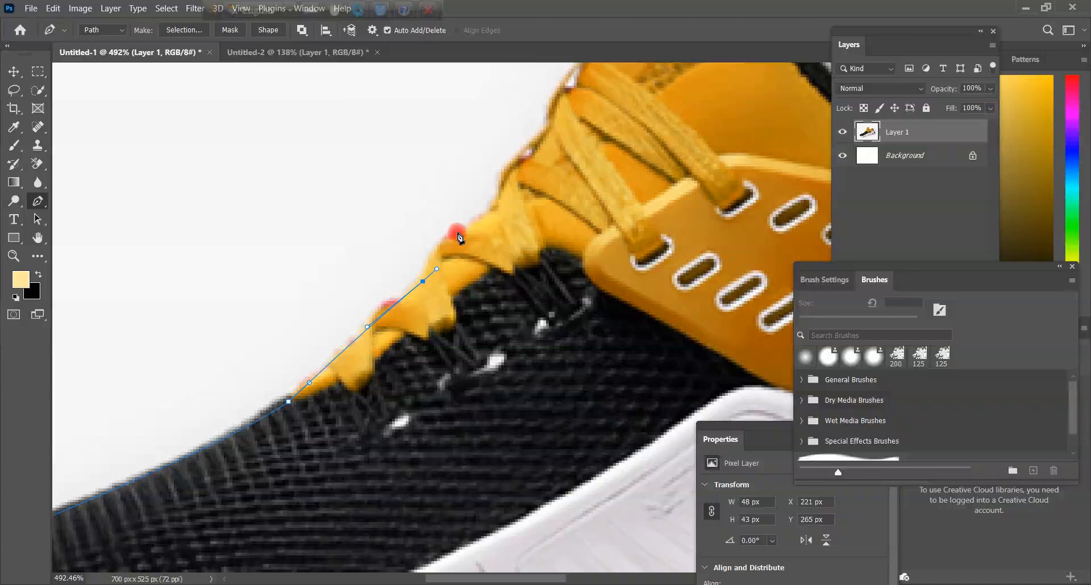
left_click_drag(475, 229, 480, 223)
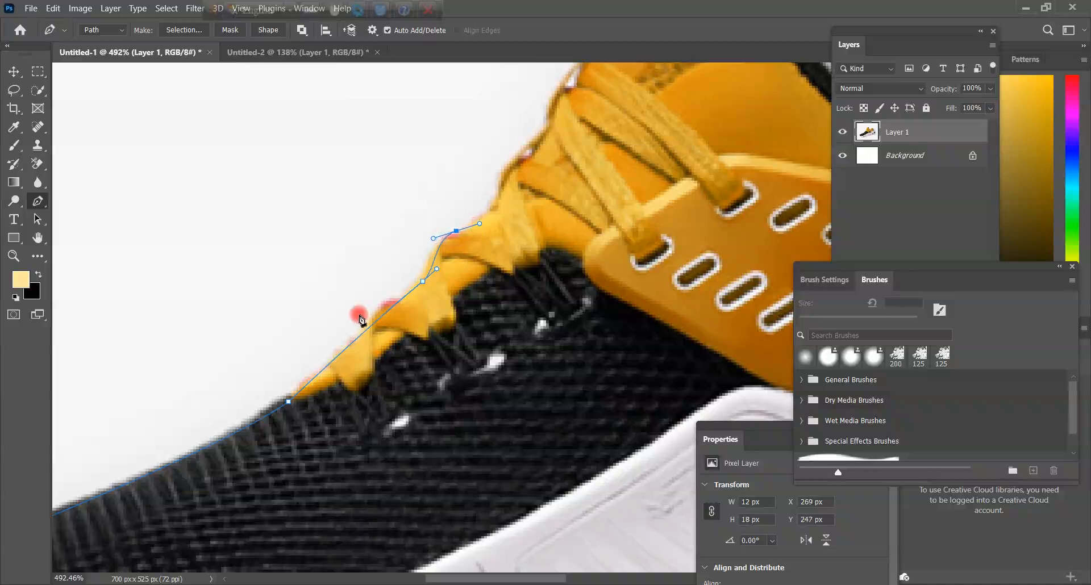
left_click_drag(414, 275, 340, 337)
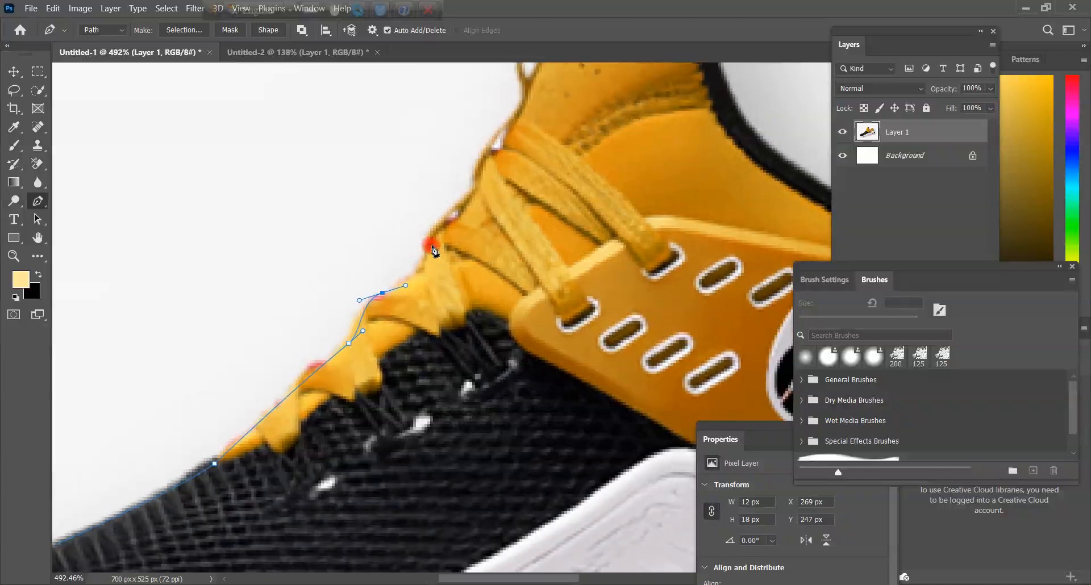
mouse_move(425, 259)
left_mouse_down()
mouse_move(444, 234)
mouse_move(425, 261)
mouse_move(439, 241)
mouse_move(433, 251)
left_mouse_up()
left_click_drag(430, 256, 431, 253)
left_click_drag(450, 217, 477, 204)
mouse_move(475, 201)
left_mouse_down()
mouse_move(458, 210)
mouse_move(435, 288)
left_mouse_up()
mouse_move(456, 240)
left_mouse_down()
mouse_move(440, 263)
mouse_move(459, 245)
left_mouse_up()
key("ctrl+z")
key("ctrl+z")
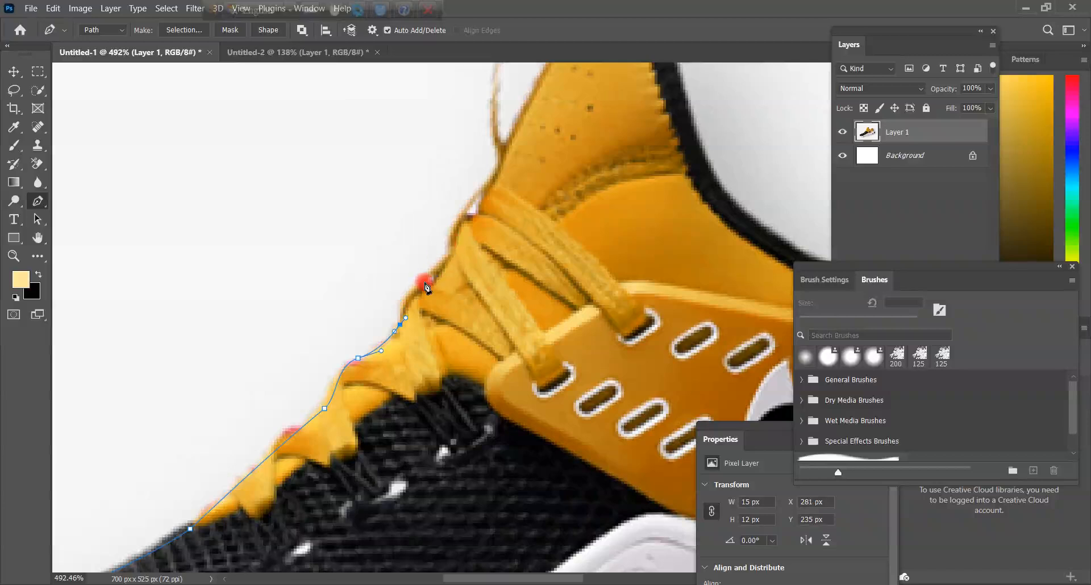
Trace the outer edge of the upper laces with short curved segments up to the base of the tongue
mouse_move(431, 275)
left_mouse_down()
mouse_move(473, 246)
mouse_move(442, 274)
left_mouse_up()
mouse_move(450, 237)
left_mouse_down()
mouse_move(481, 139)
mouse_move(438, 232)
mouse_move(480, 146)
mouse_move(452, 222)
left_mouse_up()
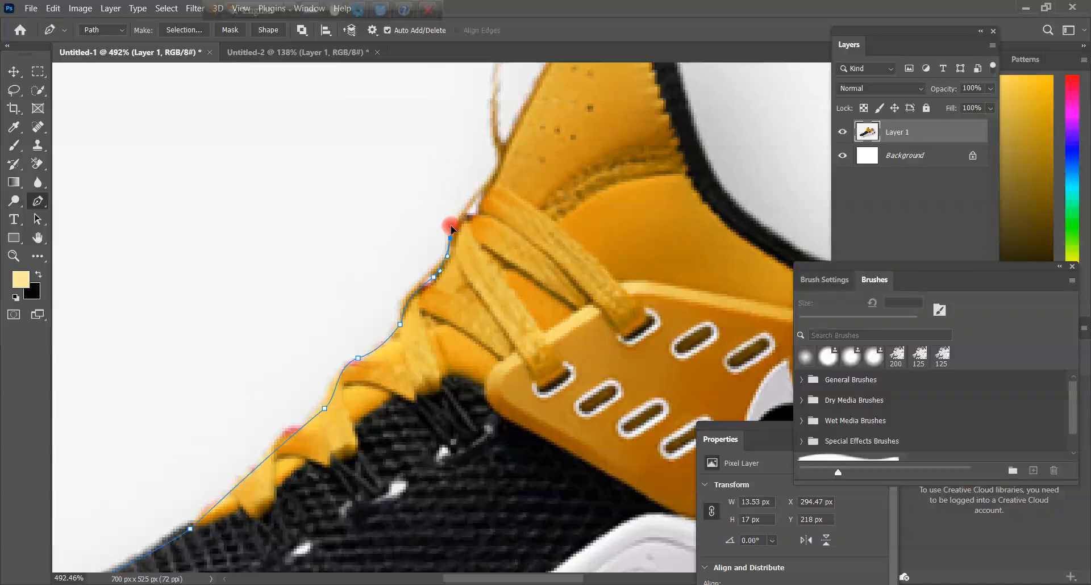
left_click_drag(451, 227, 382, 317)
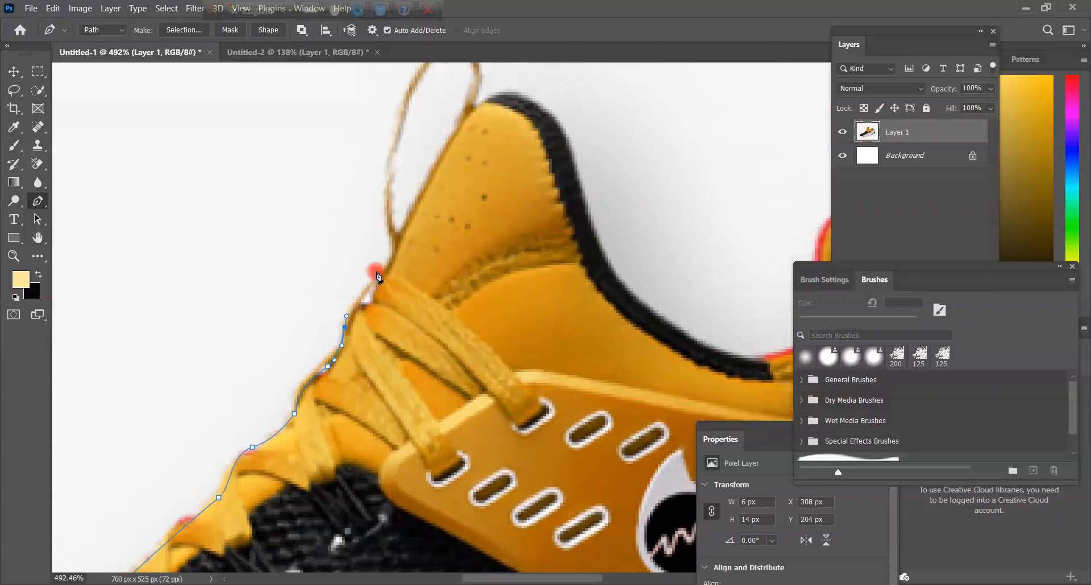
left_click_drag(425, 230, 397, 250)
scroll(397, 250, "up", 2)
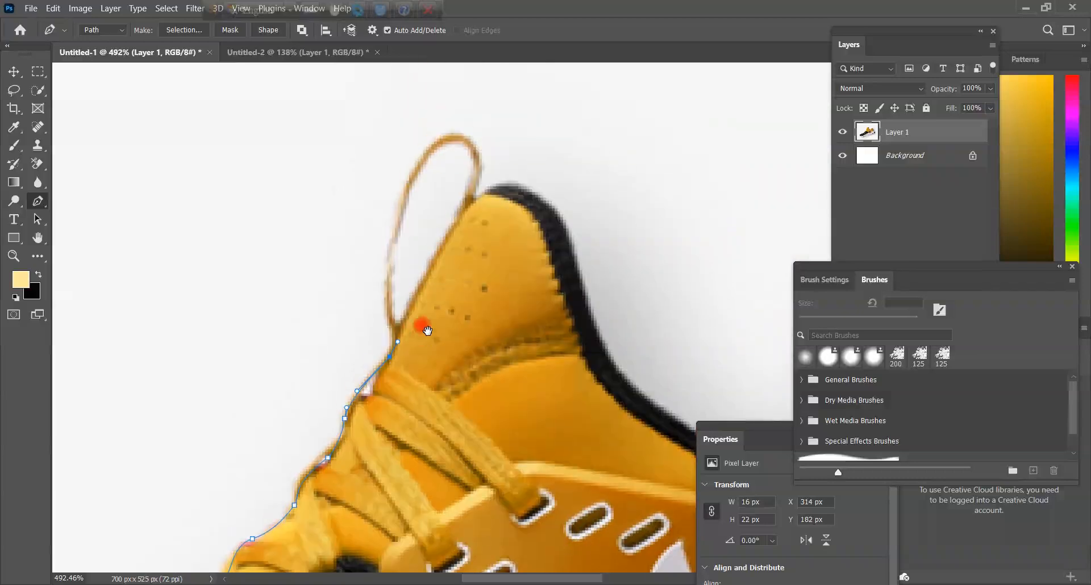
Curve the path from the tongue's base onto the front pull loop and check its fit where the loop starts
left_click_drag(384, 301, 383, 288)
left_click_drag(386, 366, 397, 342)
left_click_drag(387, 317, 383, 307)
scroll(377, 324, "up", 3)
scroll(401, 361, "up", 4)
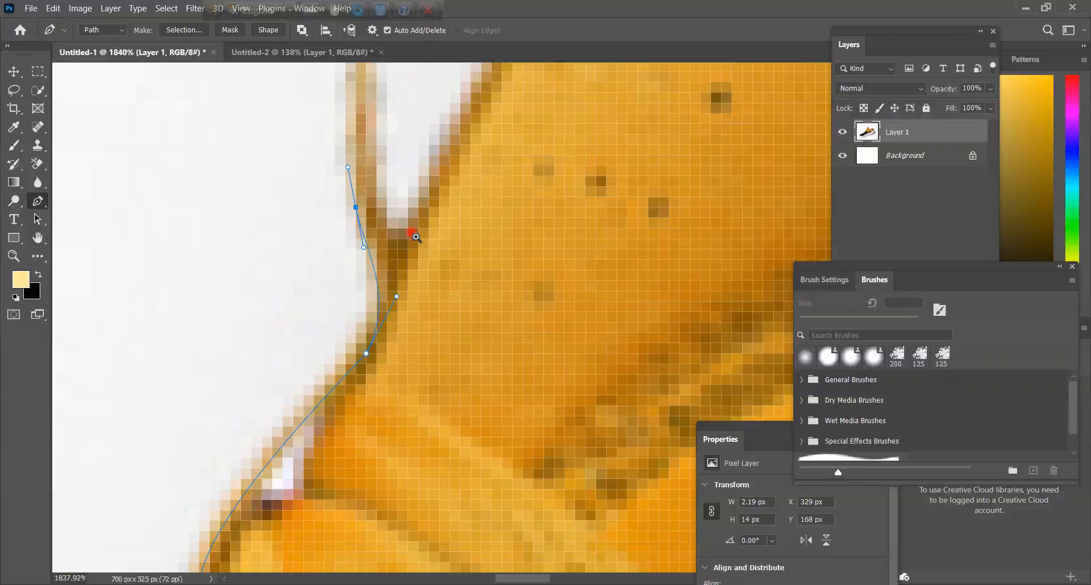
scroll(416, 237, "down", 7)
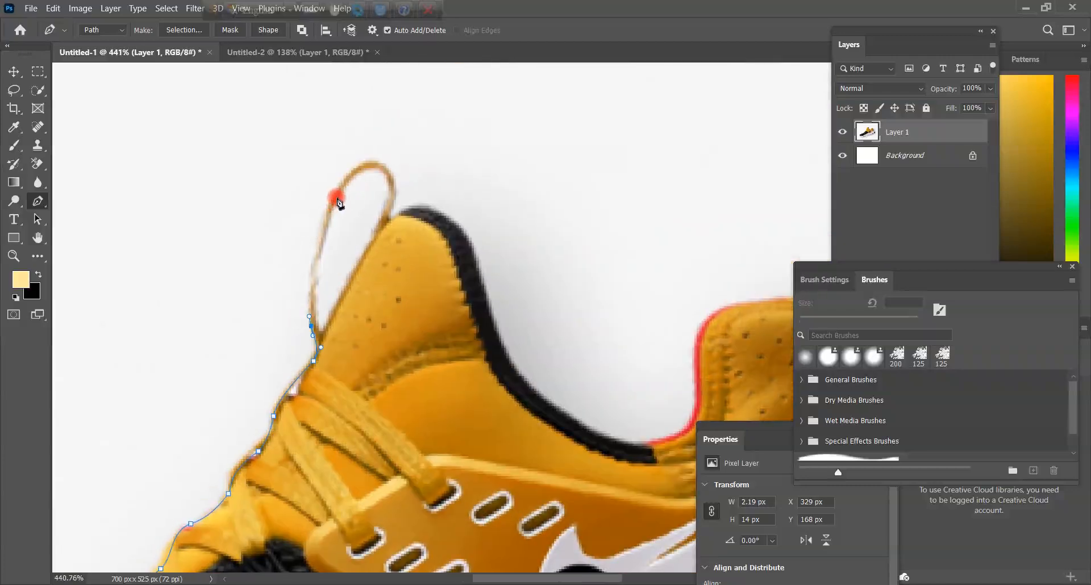
Trace the pull loop's front side about 53 px high and curve over its top, repositioning the top anchor and shortening its outgoing handle
mouse_move(334, 195)
left_mouse_down()
mouse_move(364, 116)
mouse_move(339, 180)
left_mouse_up()
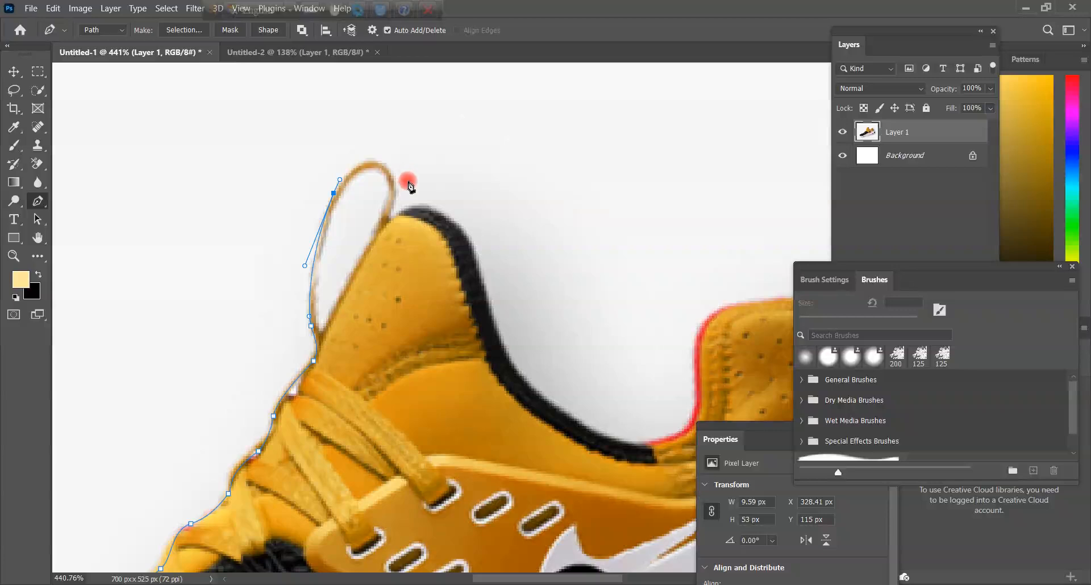
left_click_drag(407, 179, 447, 237)
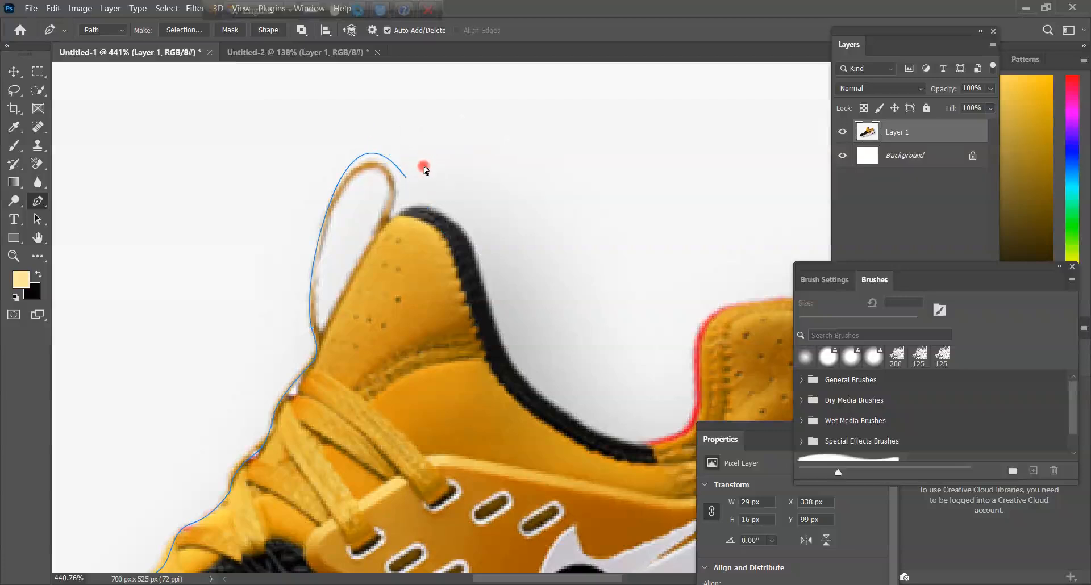
left_click(402, 173, "alt")
mouse_move(405, 177)
left_mouse_down()
mouse_move(377, 170)
mouse_move(351, 128)
mouse_move(379, 138)
left_mouse_up()
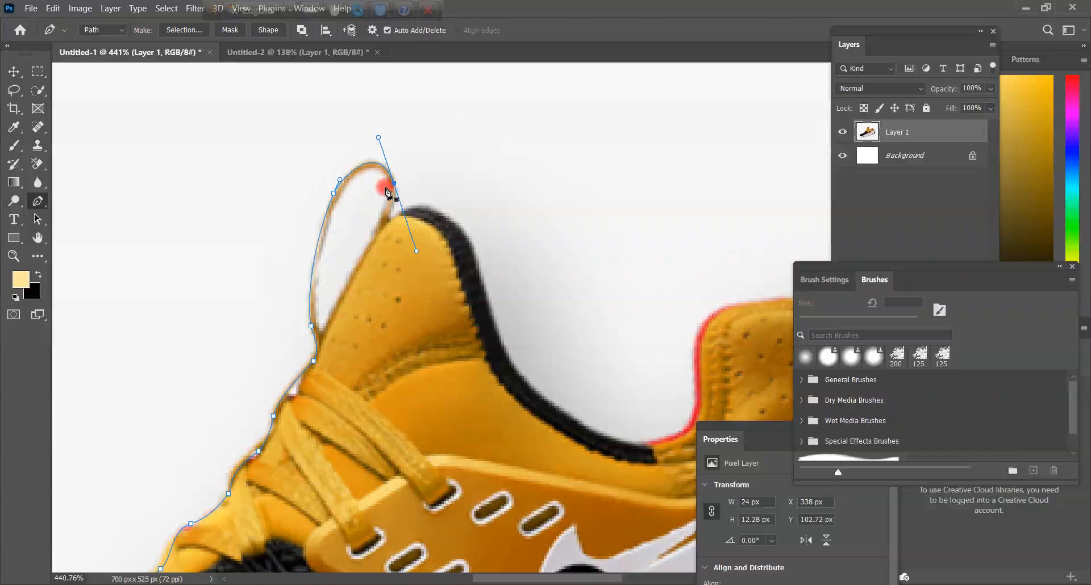
left_click_drag(417, 252, 398, 197)
Bring the path down the back side of the front pull loop to where it meets the tongue, redoing the misplaced anchor
scroll(397, 225, "up", 5)
left_click_drag(392, 213, 414, 147)
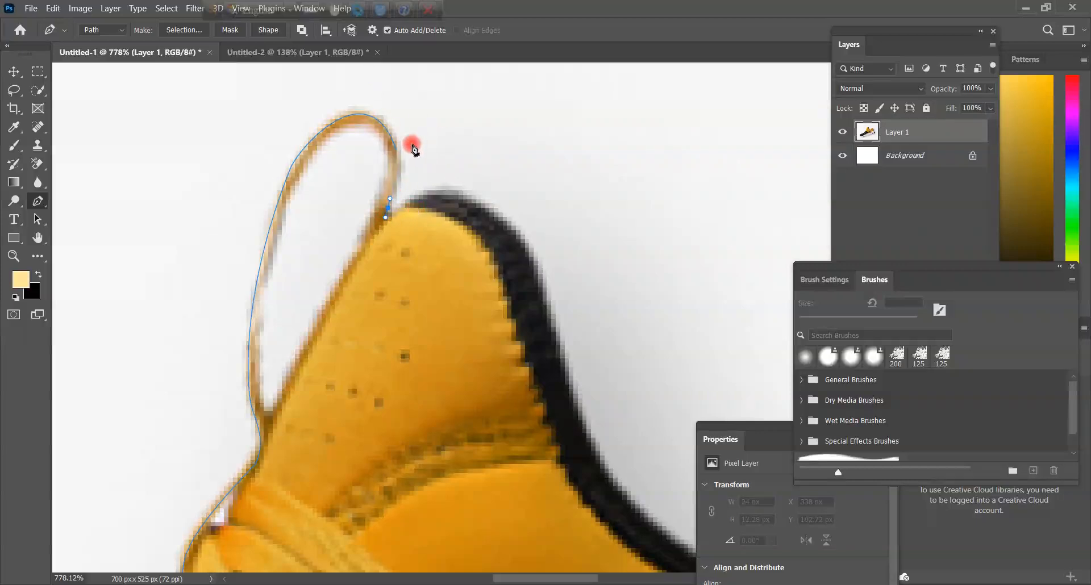
mouse_move(413, 146)
left_mouse_down()
mouse_move(404, 163)
mouse_move(430, 162)
mouse_move(422, 230)
mouse_move(420, 183)
mouse_move(319, 105)
mouse_move(397, 155)
left_mouse_up()
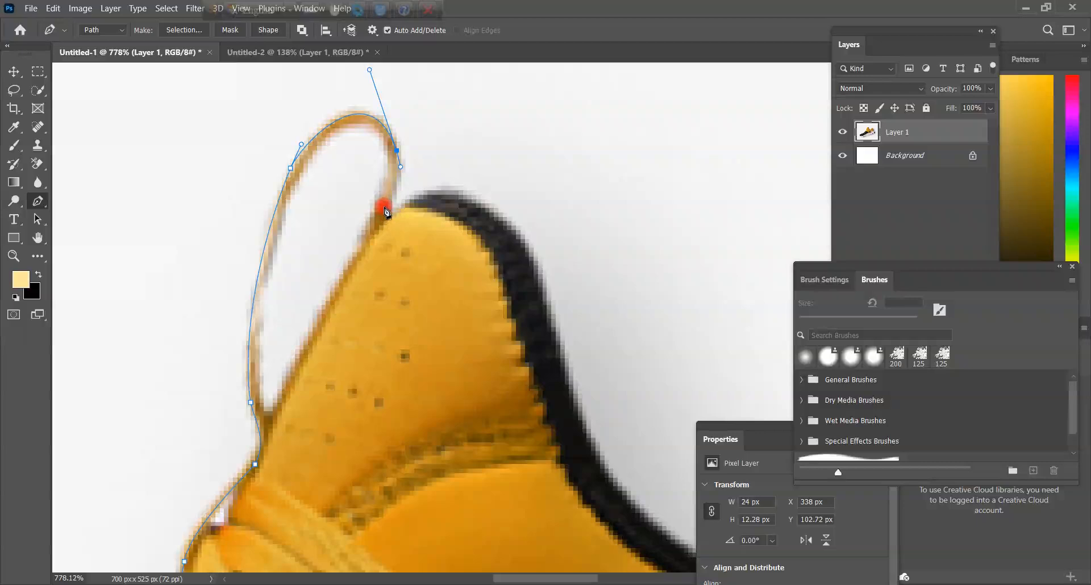
left_click_drag(387, 210, 378, 228)
Trace the tongue tip and the black collar edge down through the ankle opening to the start of the red-edged heel collar
left_click_drag(384, 218, 533, 218)
left_click_drag(499, 151, 559, 287)
left_click_drag(632, 304, 684, 262)
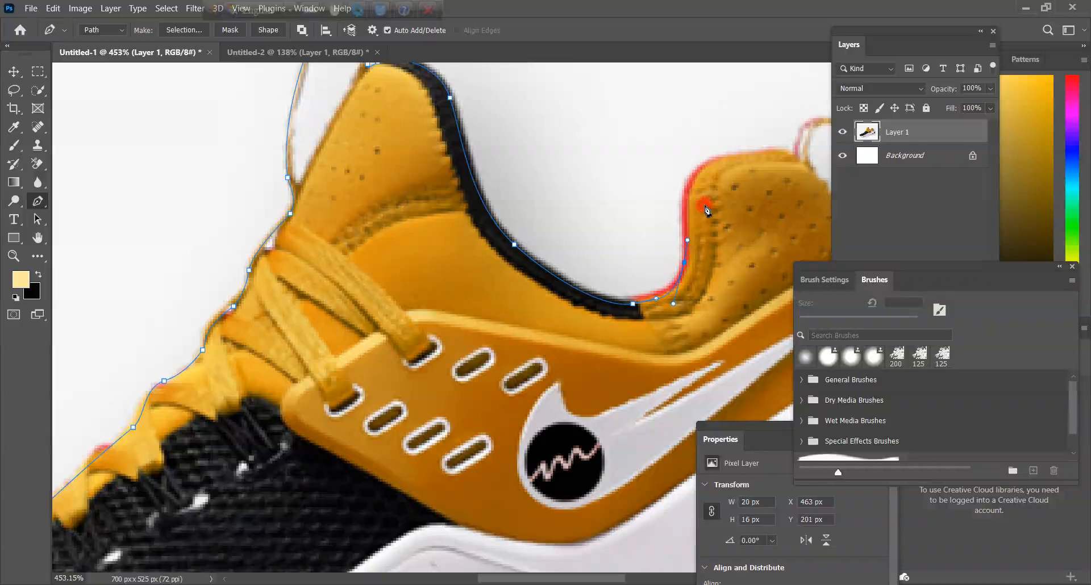
Continue the path up and over the red-edged heel collar and around the top of the heel pull loop
left_click_drag(738, 154, 597, 201)
left_click_drag(696, 243, 669, 245)
left_click_drag(646, 200, 687, 211)
left_click_drag(636, 189, 481, 173)
left_click_drag(580, 172, 595, 203)
Trace the outer side of the heel pull loop downward with a curve about 48 px high, undoing a misplaced anchor
left_click_drag(631, 349, 545, 289)
key("ctrl+z")
left_click_drag(541, 223, 545, 172)
left_click(542, 208)
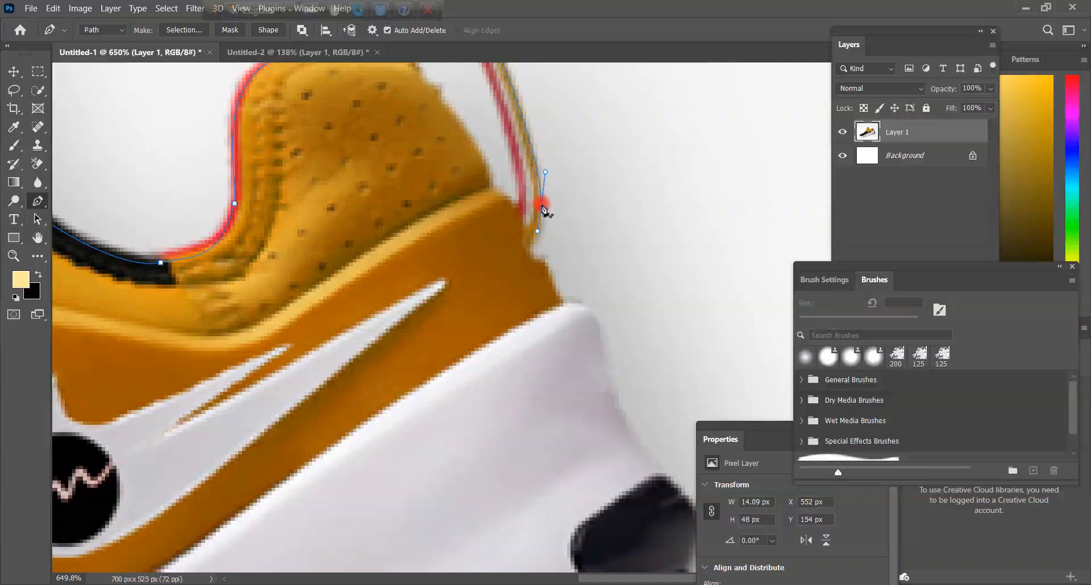
Extend the path from the heel loop's base down the back of the white midsole to the black heel patch
left_click(535, 254)
mouse_move(533, 260)
left_mouse_down()
mouse_move(541, 280)
mouse_move(537, 268)
left_mouse_up()
left_click(560, 301)
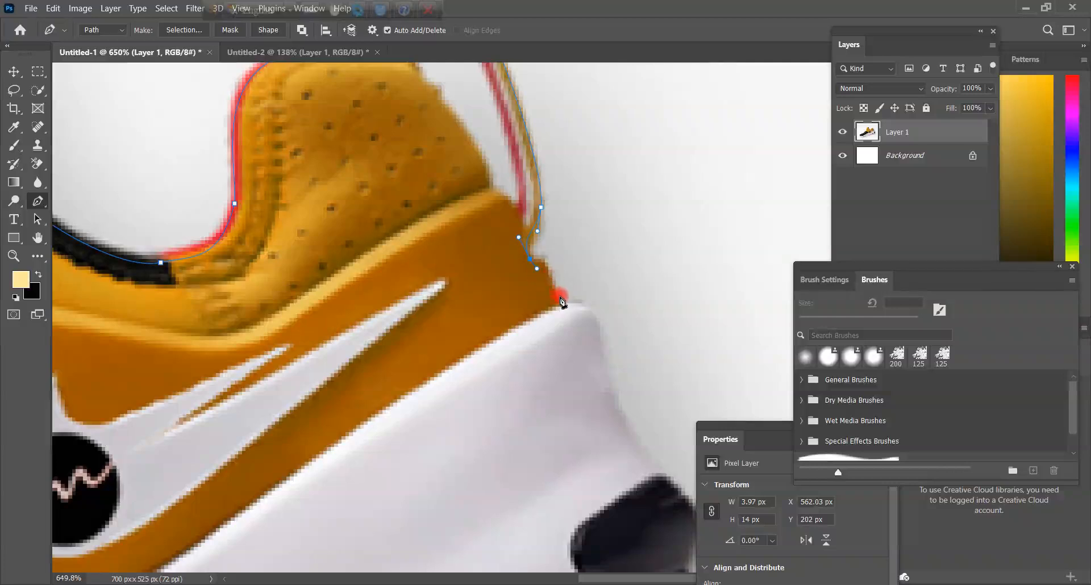
left_click_drag(559, 306, 556, 304)
mouse_move(557, 305)
left_mouse_down()
mouse_move(602, 346)
mouse_move(609, 380)
mouse_move(494, 109)
mouse_move(528, 188)
mouse_move(526, 251)
mouse_move(569, 298)
left_mouse_up()
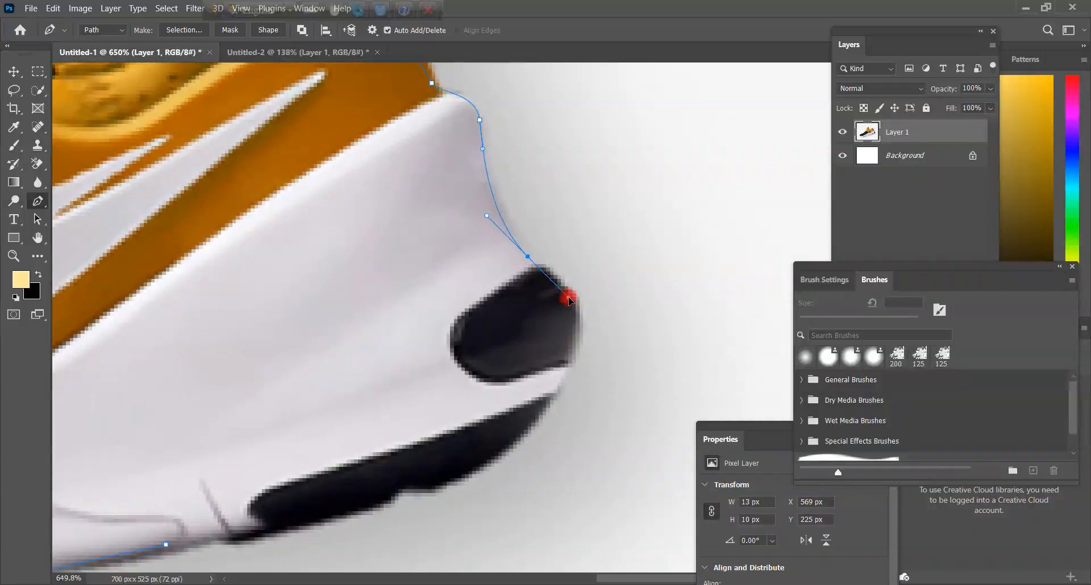
Curve the path around the heel and along the black outsole, and close it at the starting anchor under the sole
left_click_drag(582, 373, 546, 388)
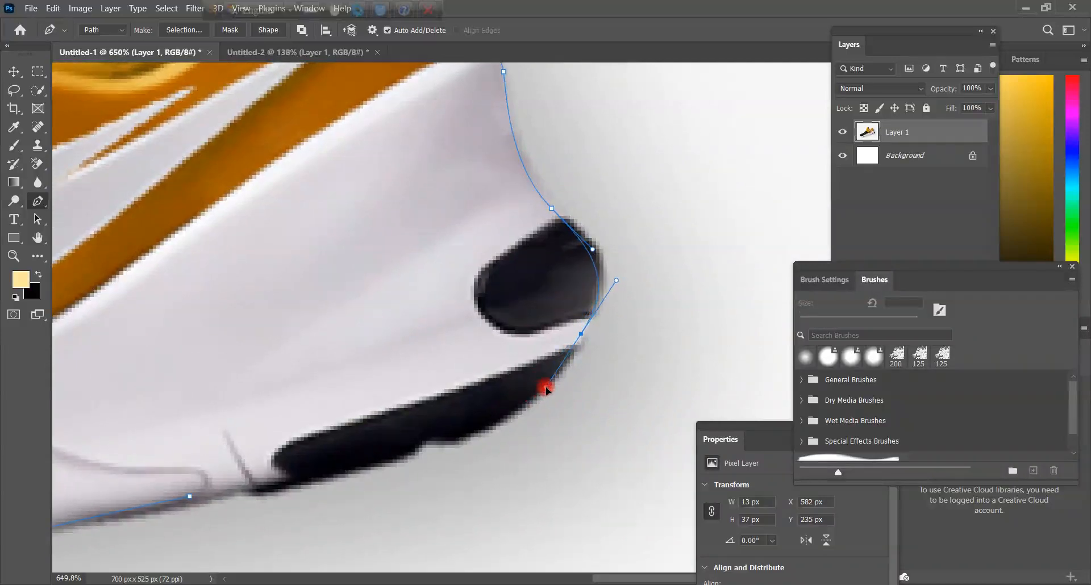
left_click_drag(451, 438, 610, 253)
left_click_drag(570, 266, 607, 243)
left_click_drag(637, 185, 493, 230)
left_click_drag(545, 241, 458, 251)
left_click_drag(571, 199, 534, 283)
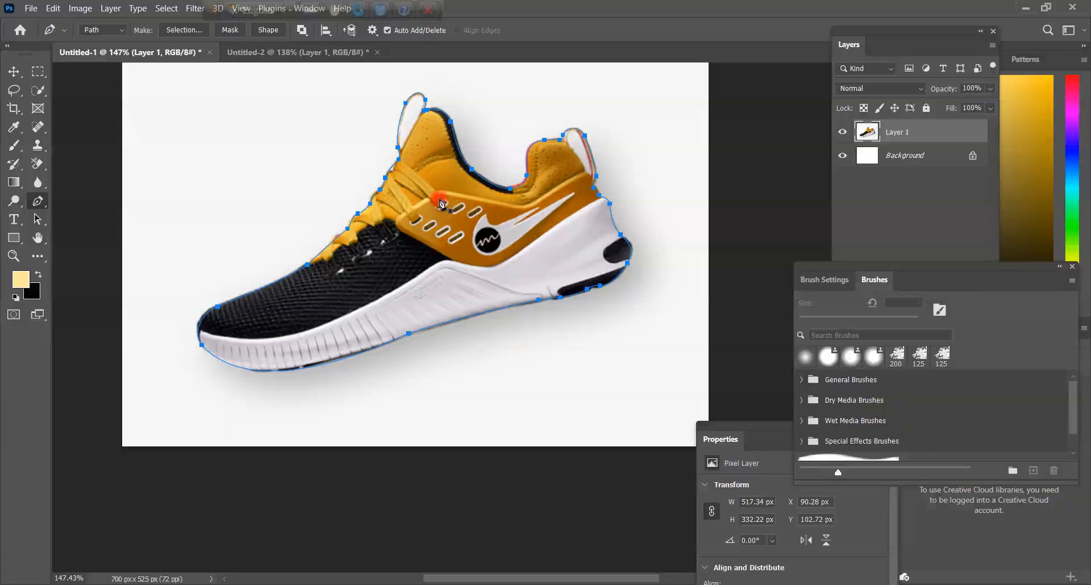
Convert the closed sneaker path into a new anti-aliased selection with a feather radius of 0 pixels
scroll(510, 245, "up", 4)
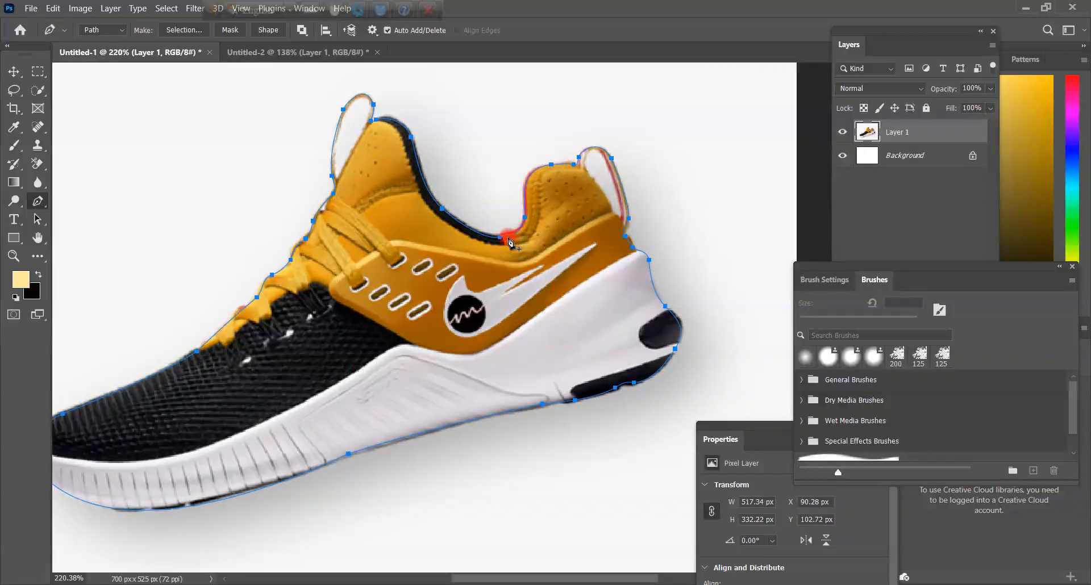
right_click(470, 260)
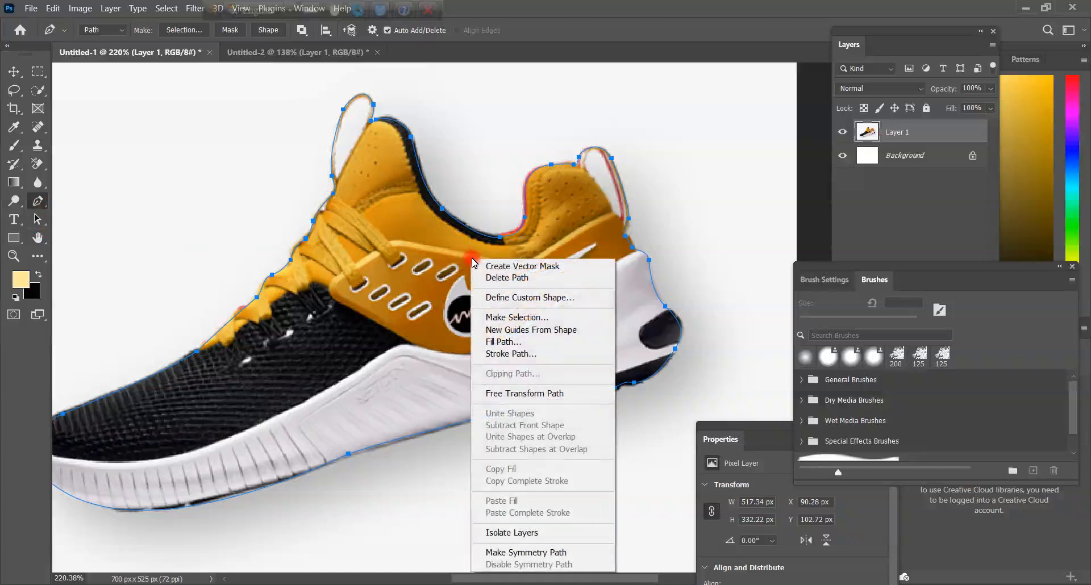
left_click(513, 321)
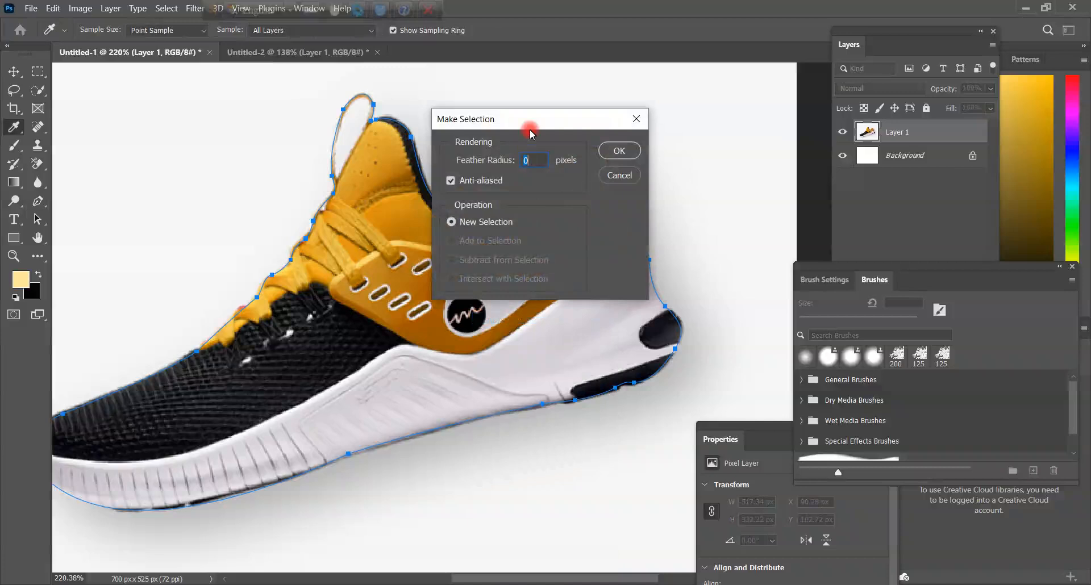
left_click_drag(535, 117, 624, 112)
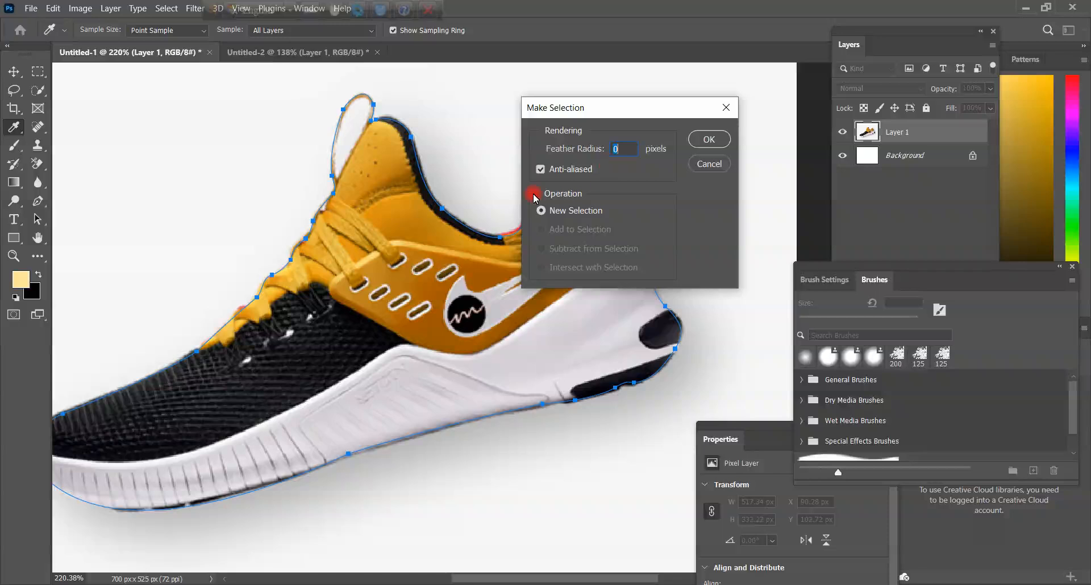
left_click_drag(619, 102, 636, 104)
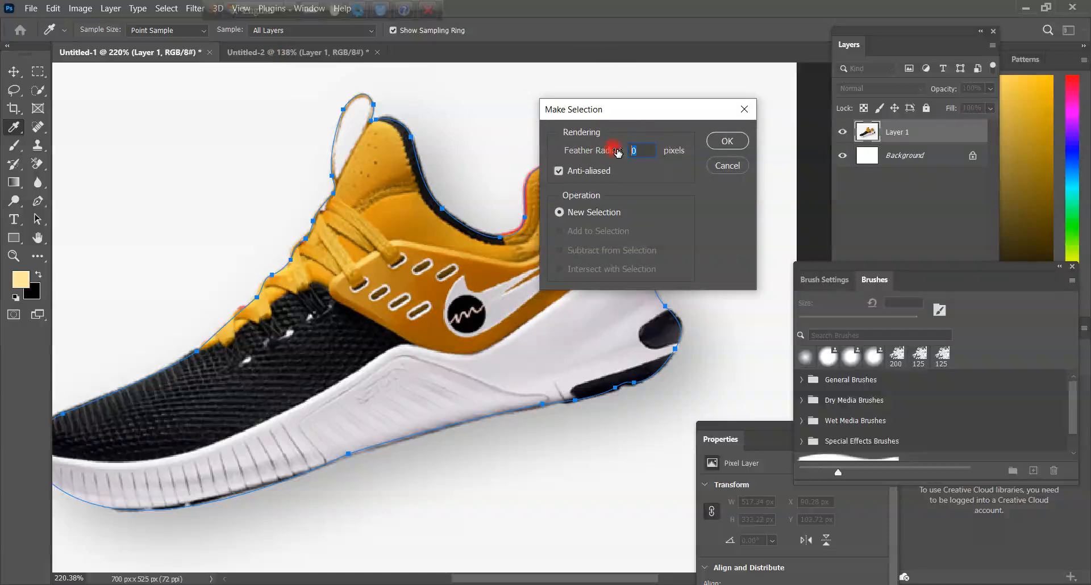
left_click(720, 140)
left_click(368, 121)
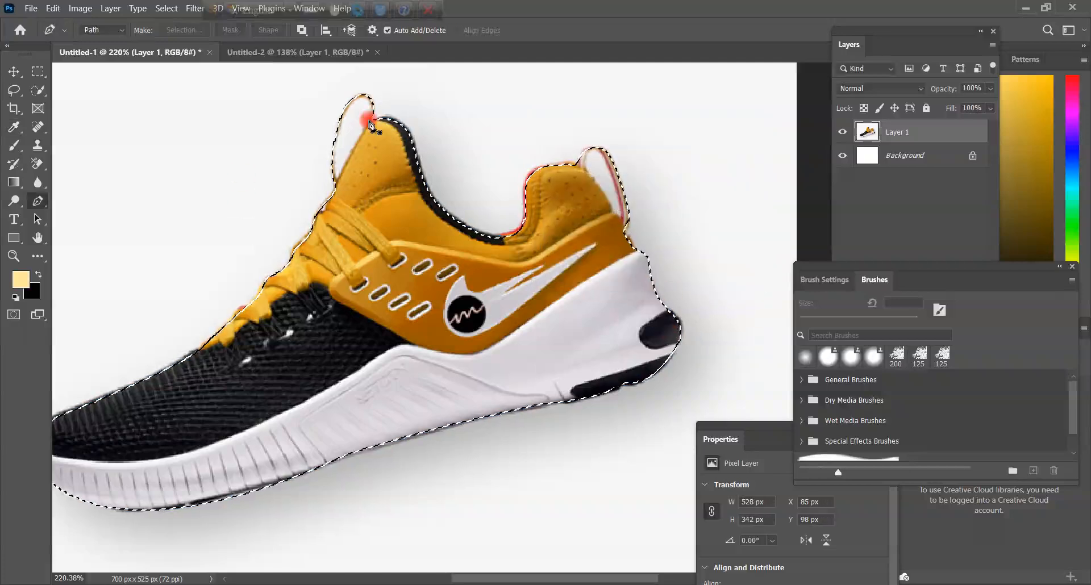
scroll(553, 206, "down", 5)
scroll(554, 206, "up", 3)
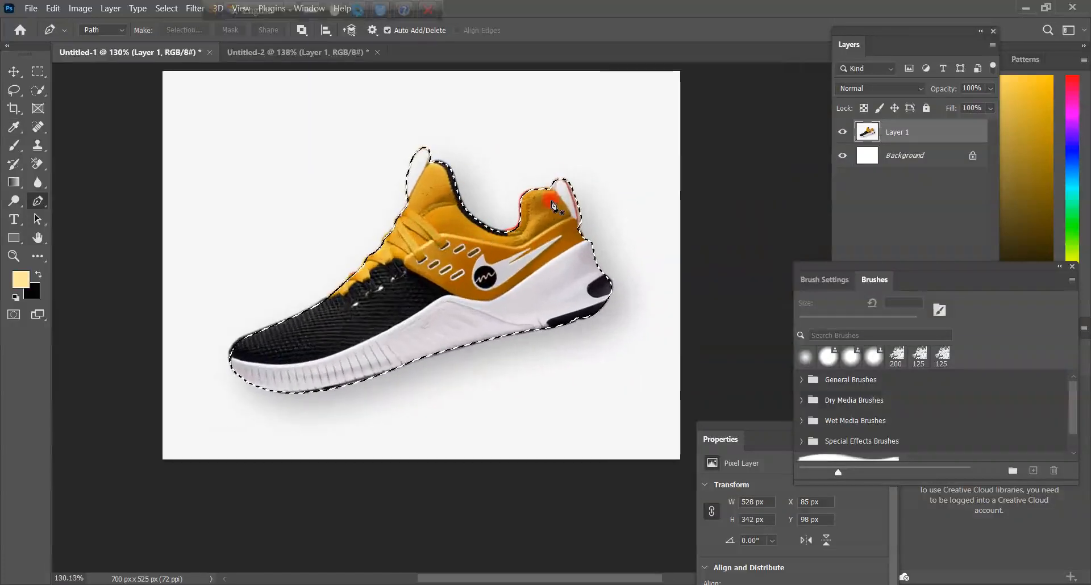
Add a layer mask to Layer 1 from the sneaker selection and hide the Background layer
left_click(921, 25)
left_click_drag(922, 24, 731, 33)
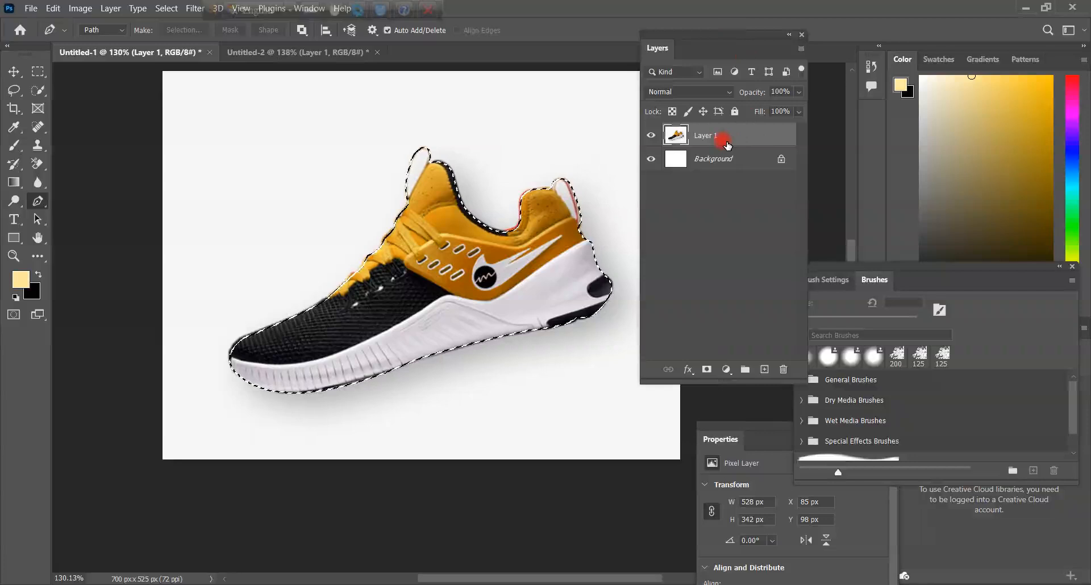
left_click(707, 370)
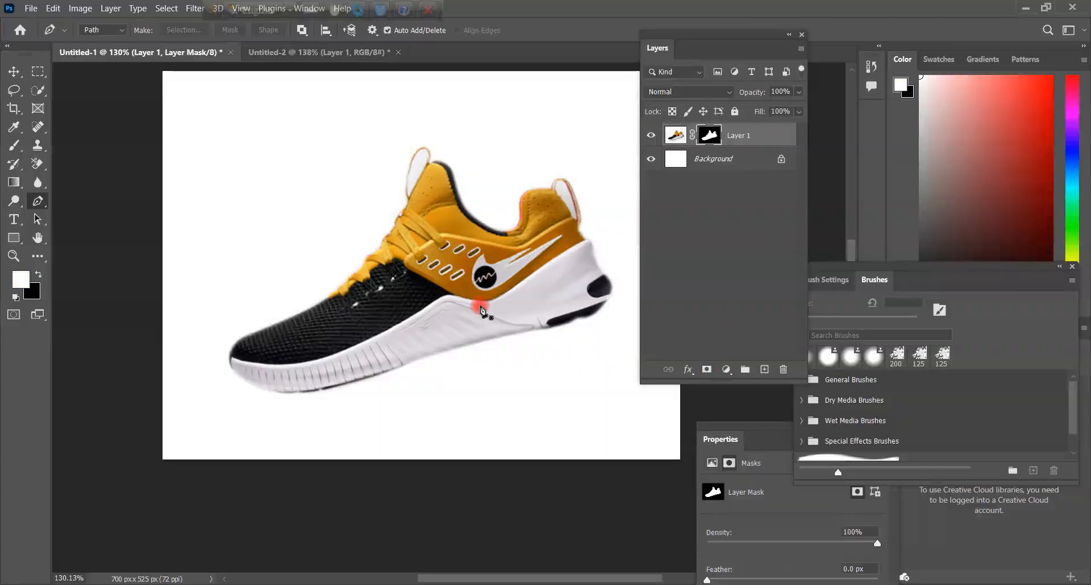
left_click(651, 159)
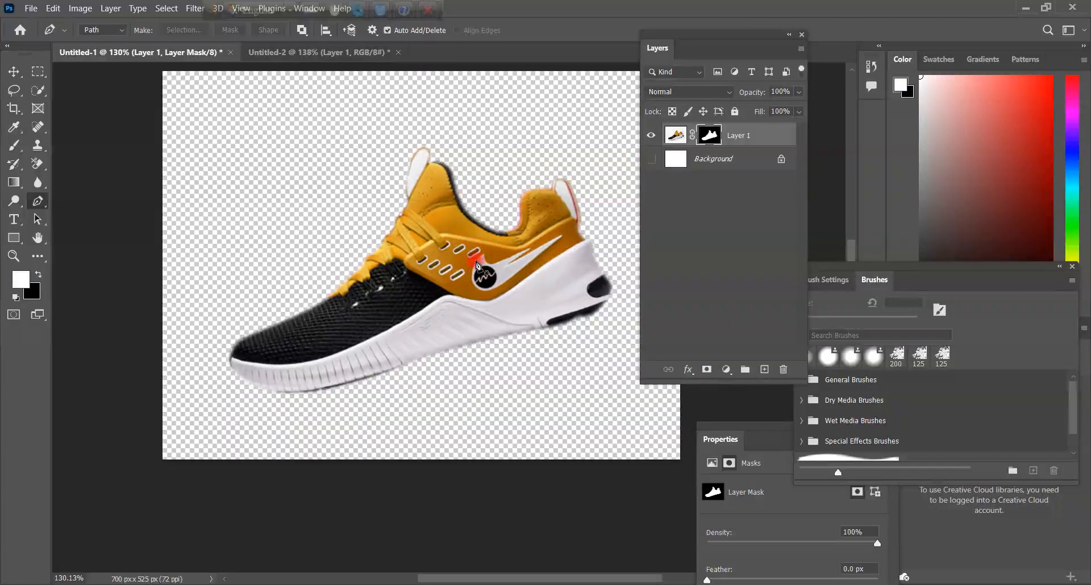
Examine the masked sneaker's edges along the toe, laces, collar and both pull loops
scroll(419, 212, "up", 6)
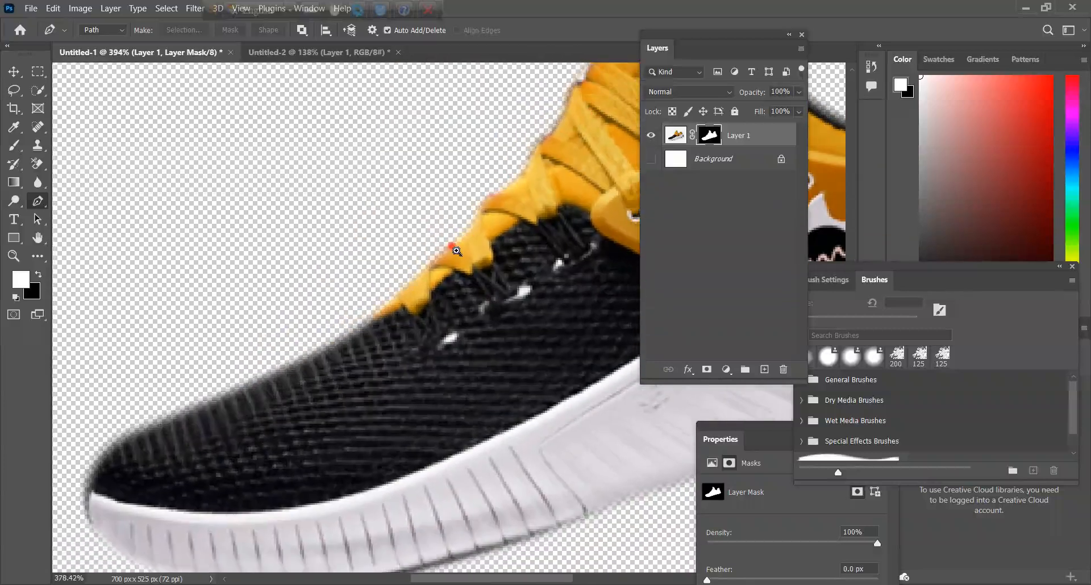
scroll(433, 251, "down", 5)
scroll(494, 202, "up", 4)
left_click_drag(536, 122, 399, 312)
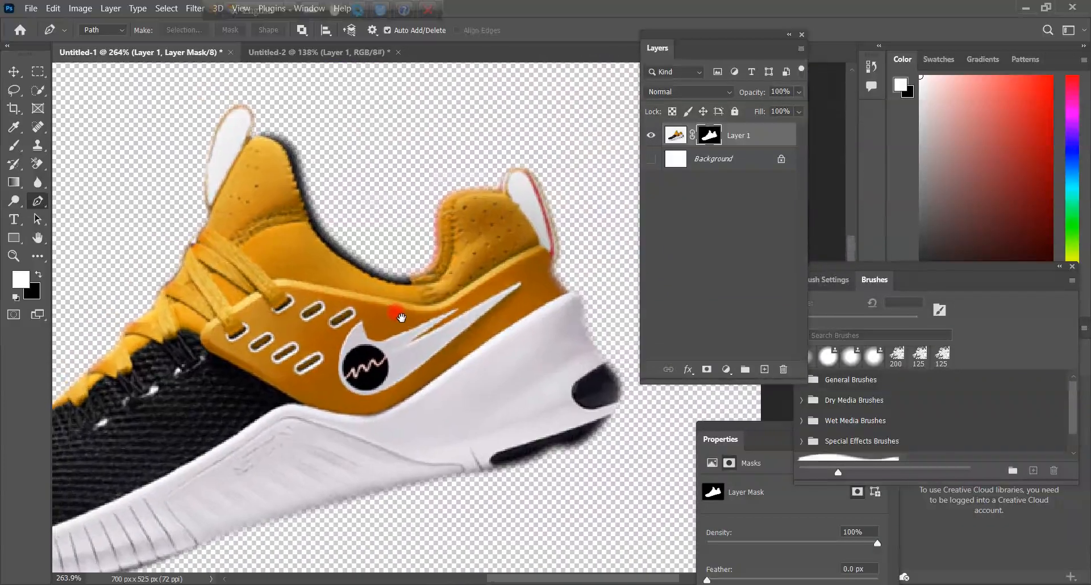
scroll(244, 150, "up", 2)
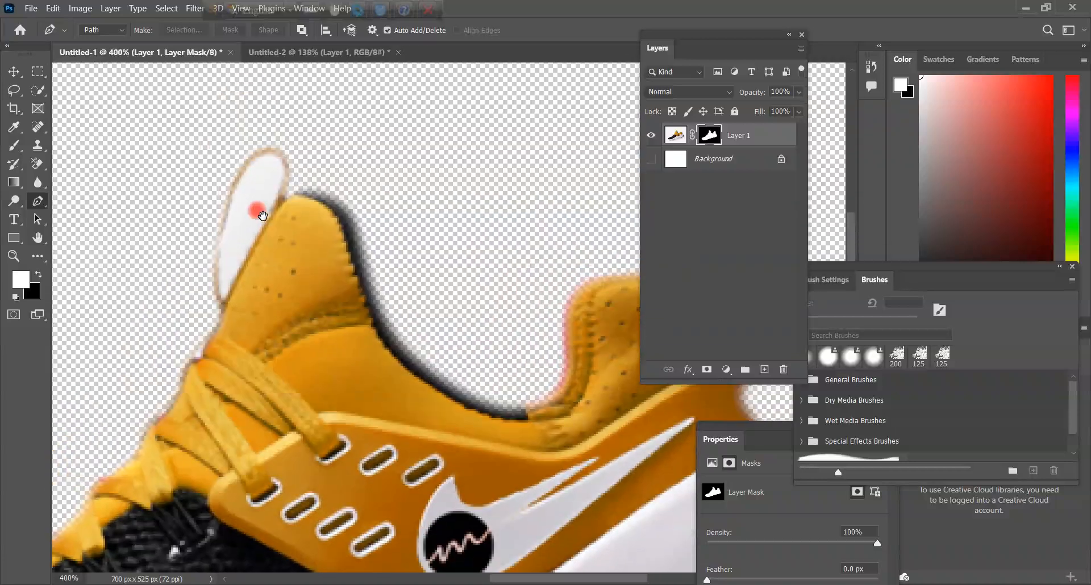
scroll(284, 199, "right", 5)
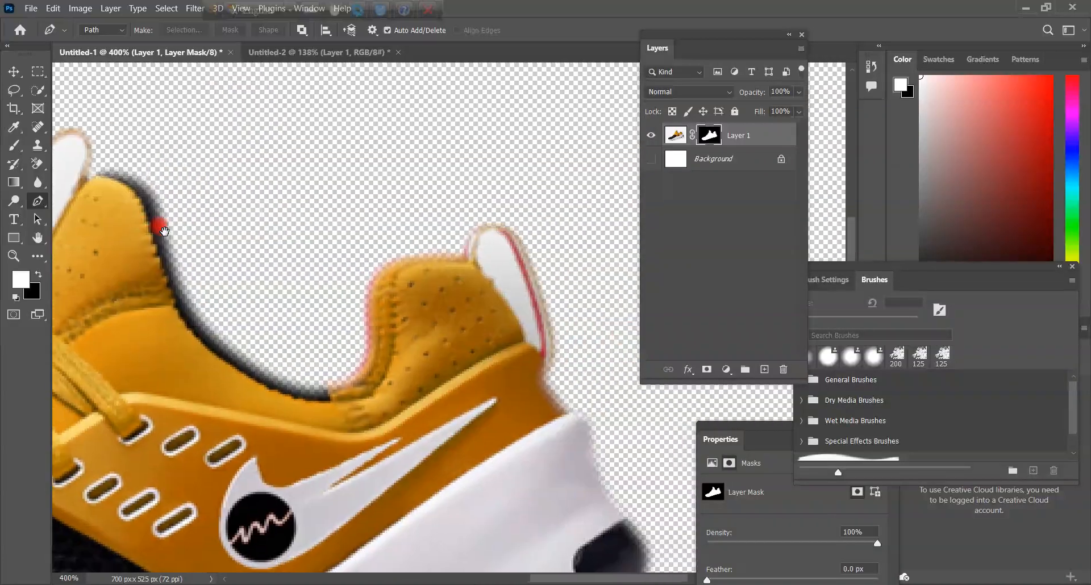
Select the white interiors of both pull loops on Layer 1's image with the Magic Wand at tolerance 32, contiguous
left_click_drag(348, 271, 491, 253)
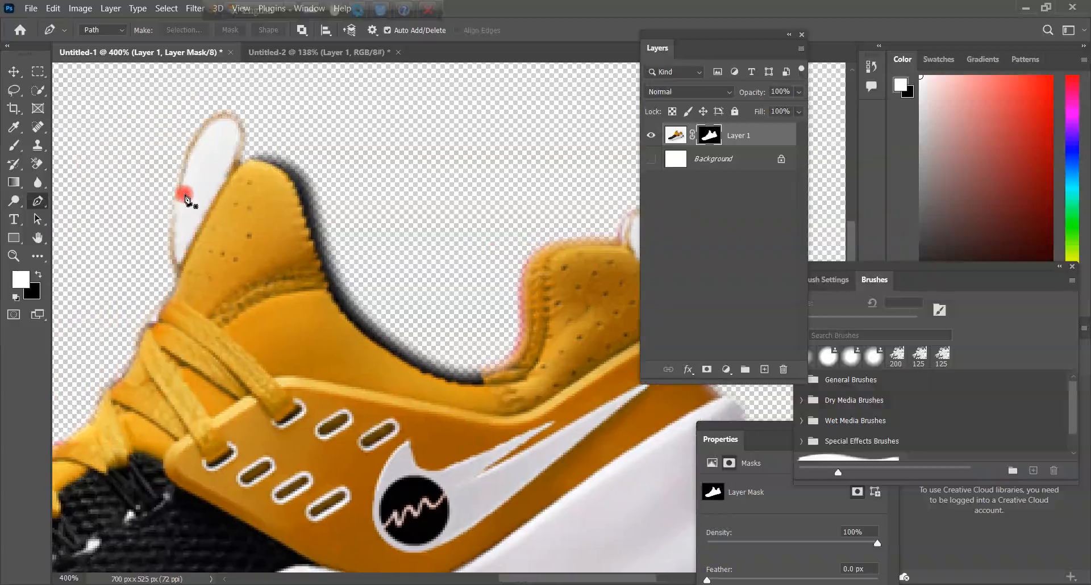
left_click_drag(246, 185, 256, 180)
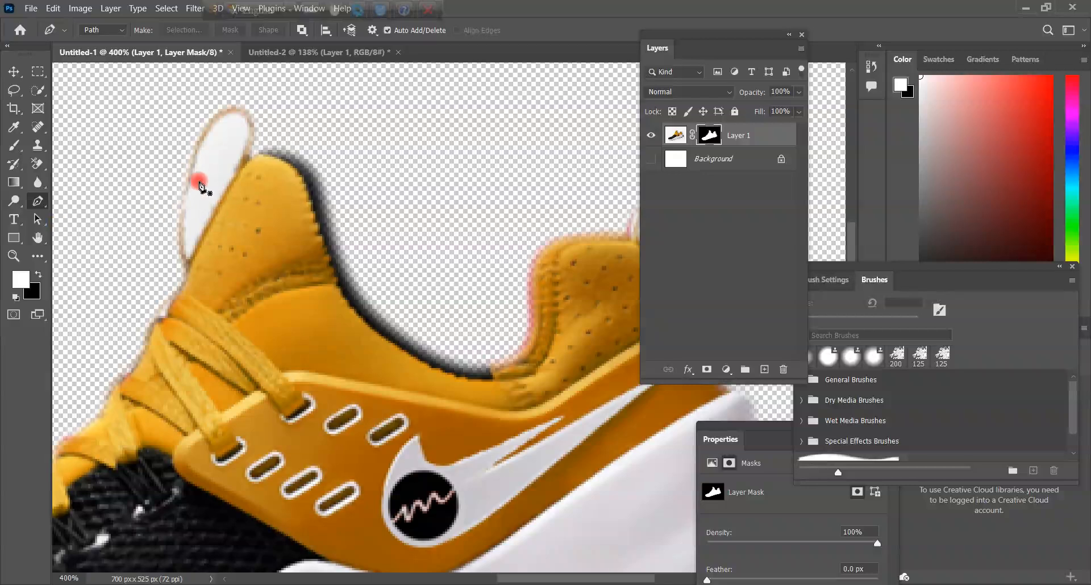
left_click_drag(32, 90, 90, 119)
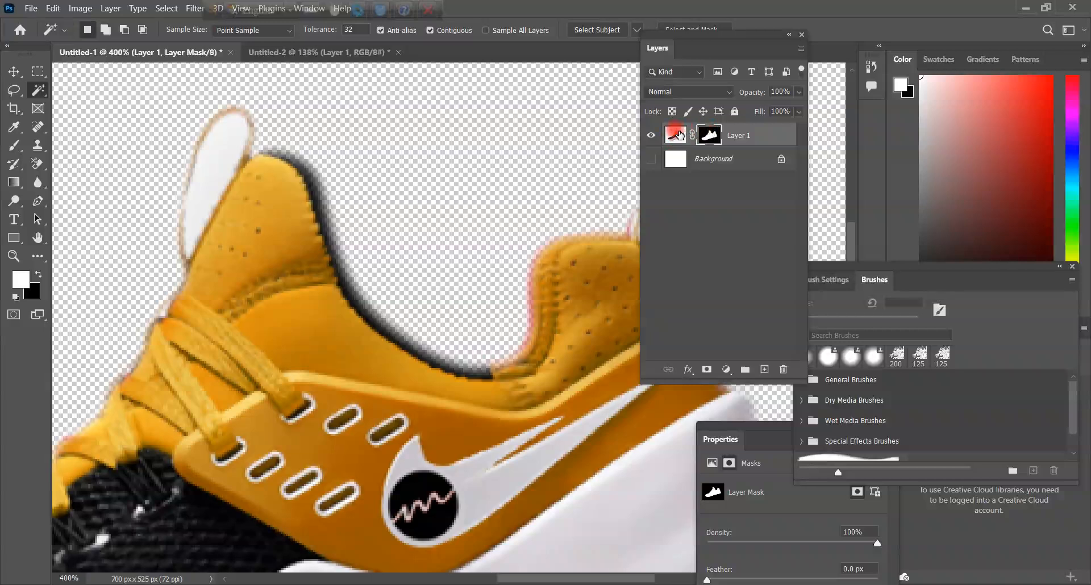
left_click(676, 134)
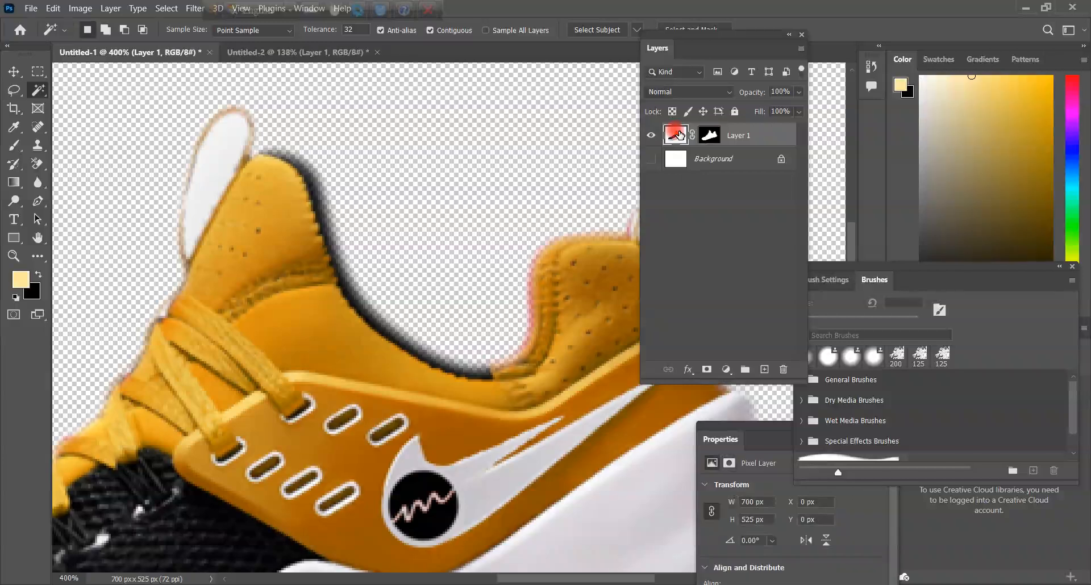
left_click(215, 167)
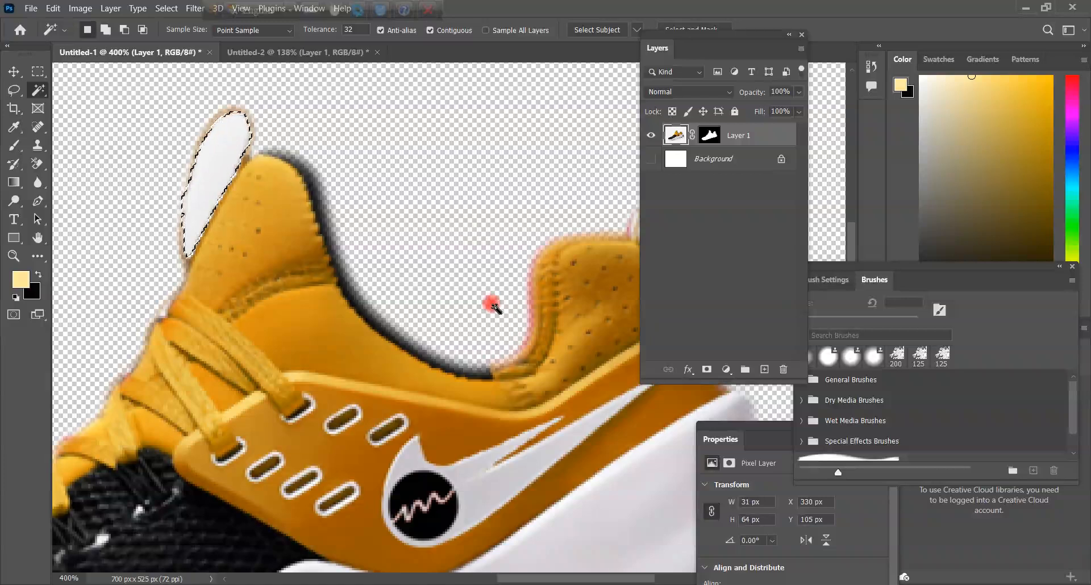
left_click_drag(489, 305, 265, 312)
left_click(433, 233)
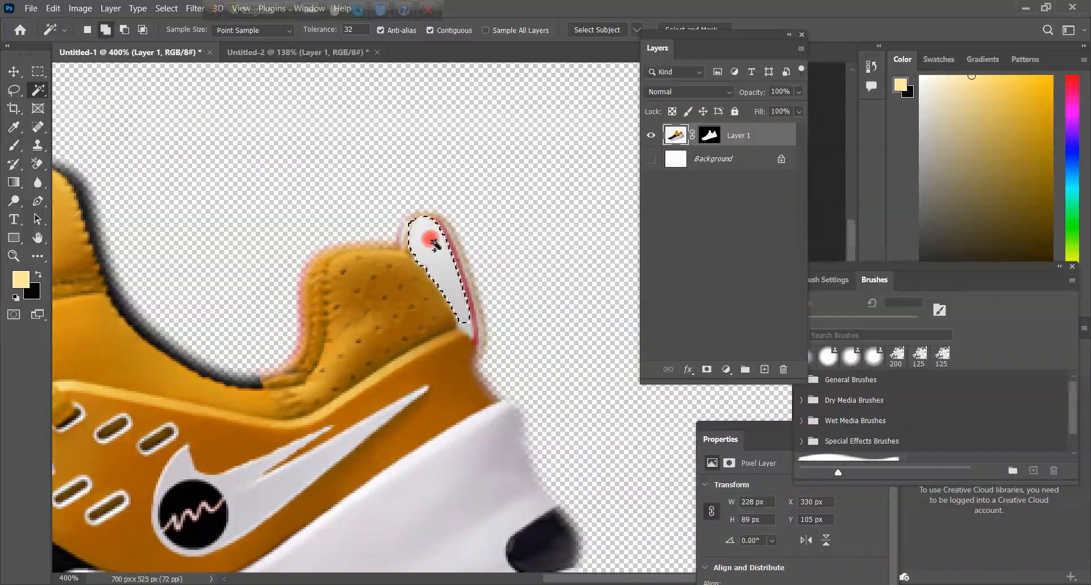
left_click(464, 319, "shift")
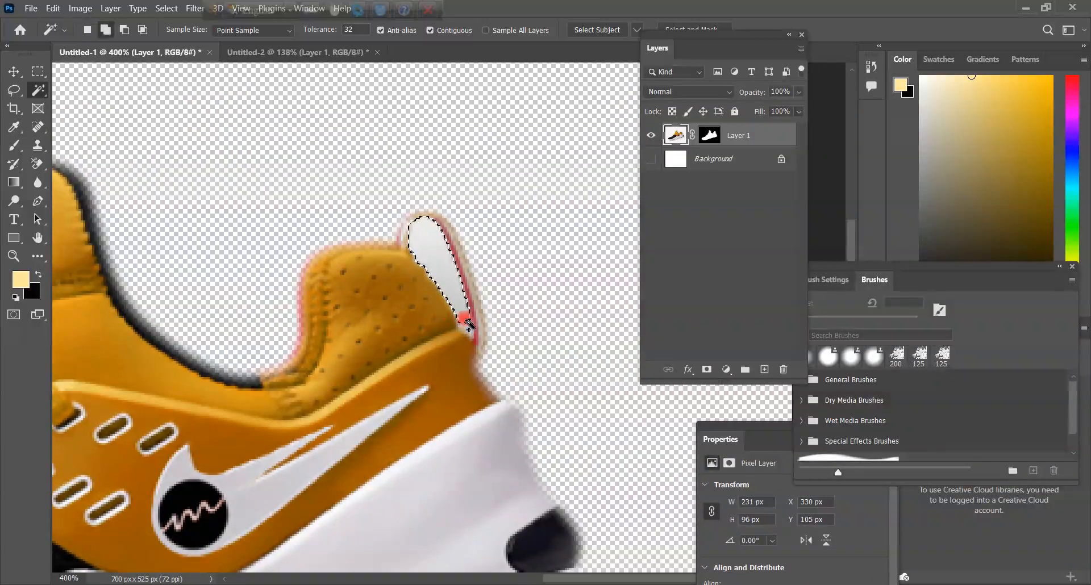
Fill the selected pull-loop interiors with black on Layer 1's mask, and clear the selection
scroll(479, 259, "down", 3)
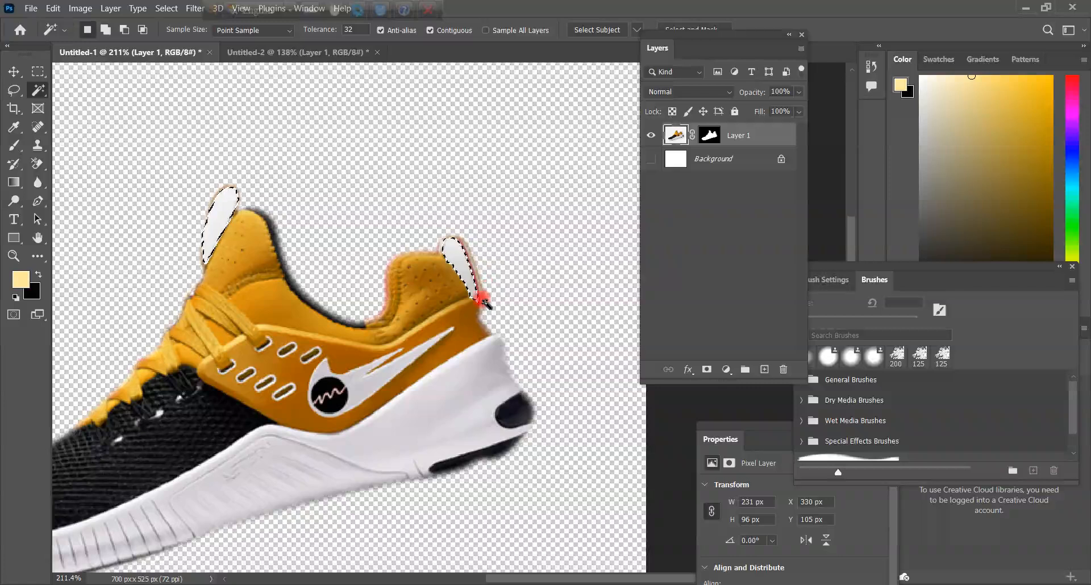
scroll(404, 288, "left", 2)
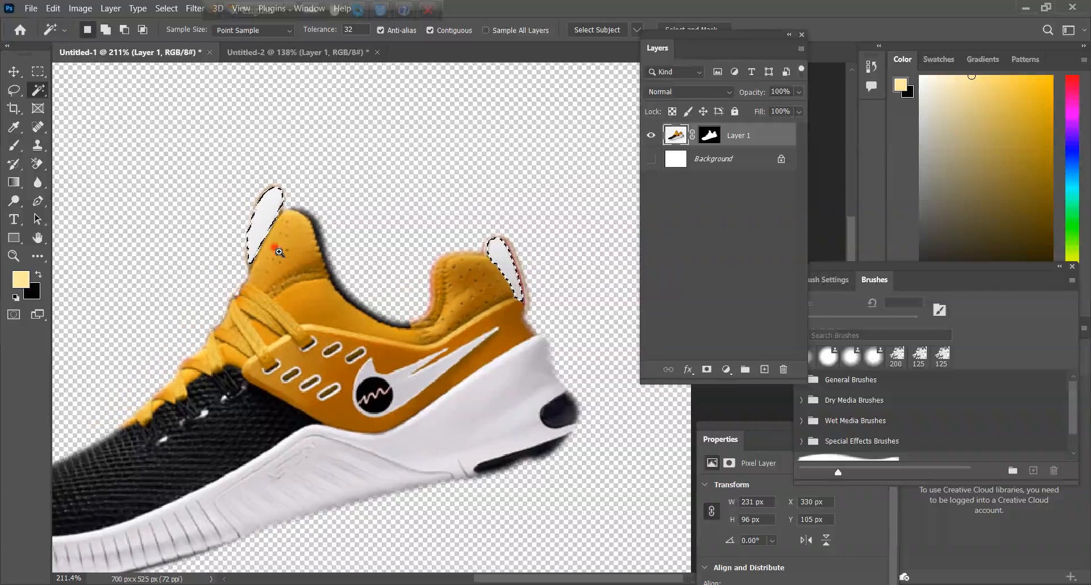
scroll(287, 241, "up", 1)
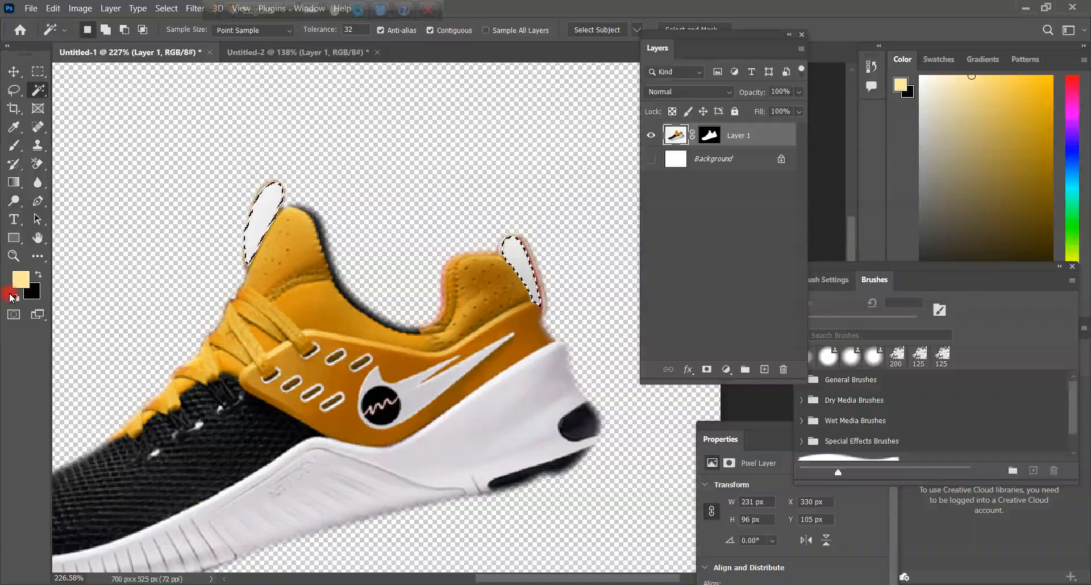
left_click(709, 135)
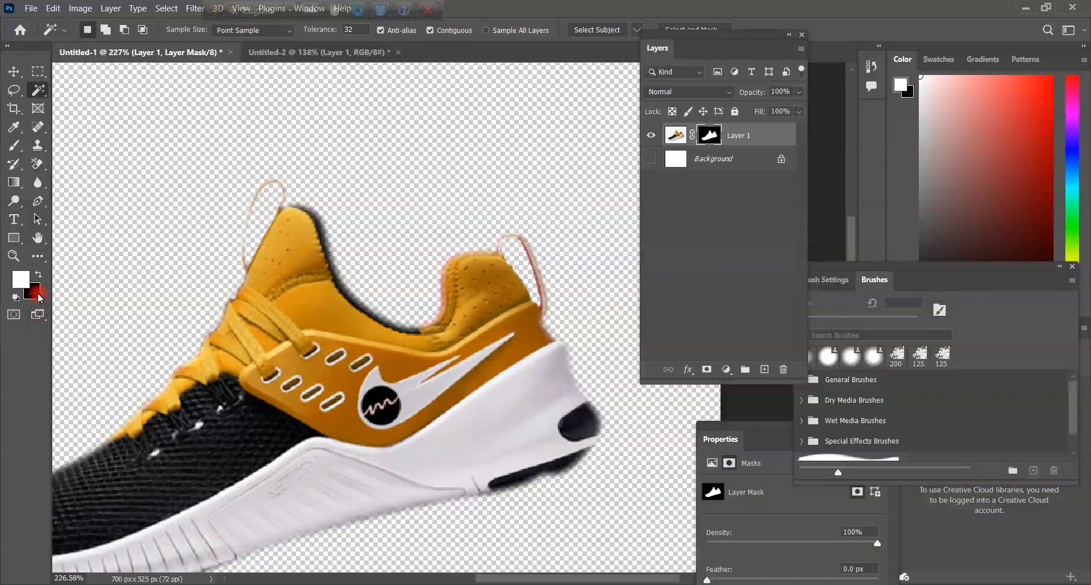
left_click(713, 136)
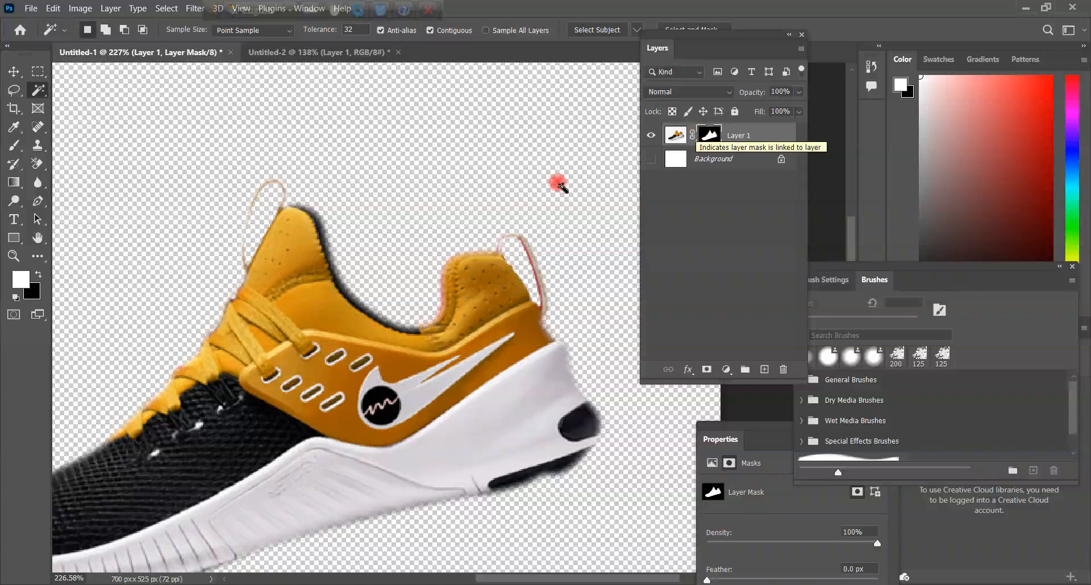
left_click(716, 135)
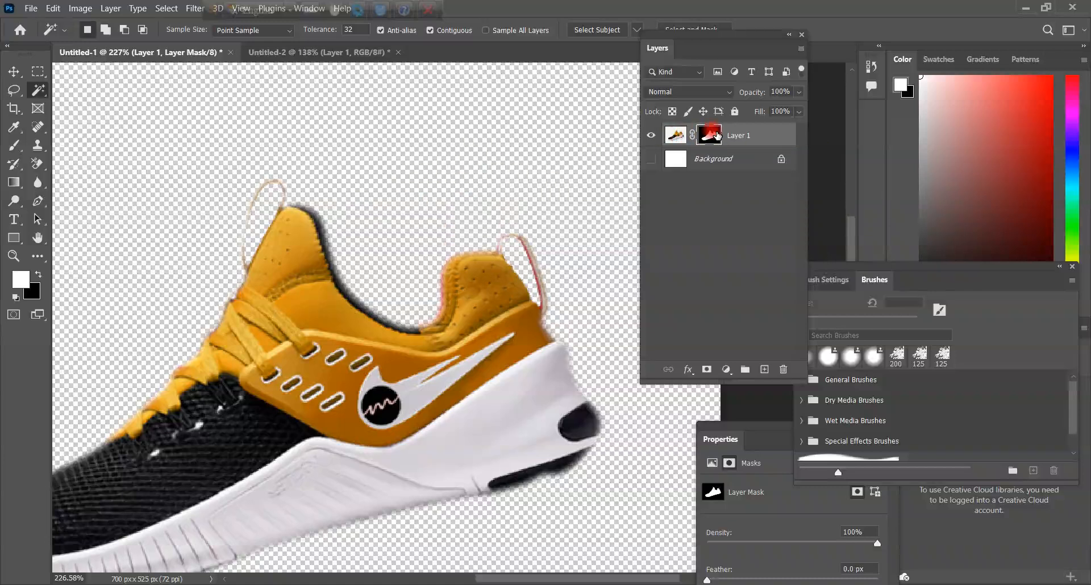
left_click_drag(470, 292, 437, 304)
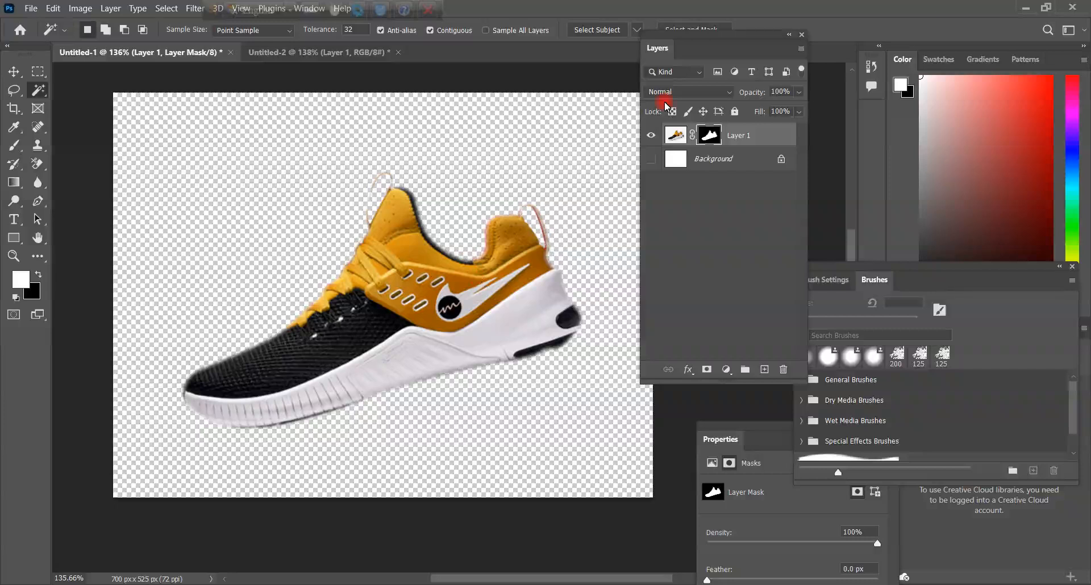
Switch to the Untitled-2 portrait and start a Pen path where the forearm's upper edge meets the image's left border
left_click(337, 56)
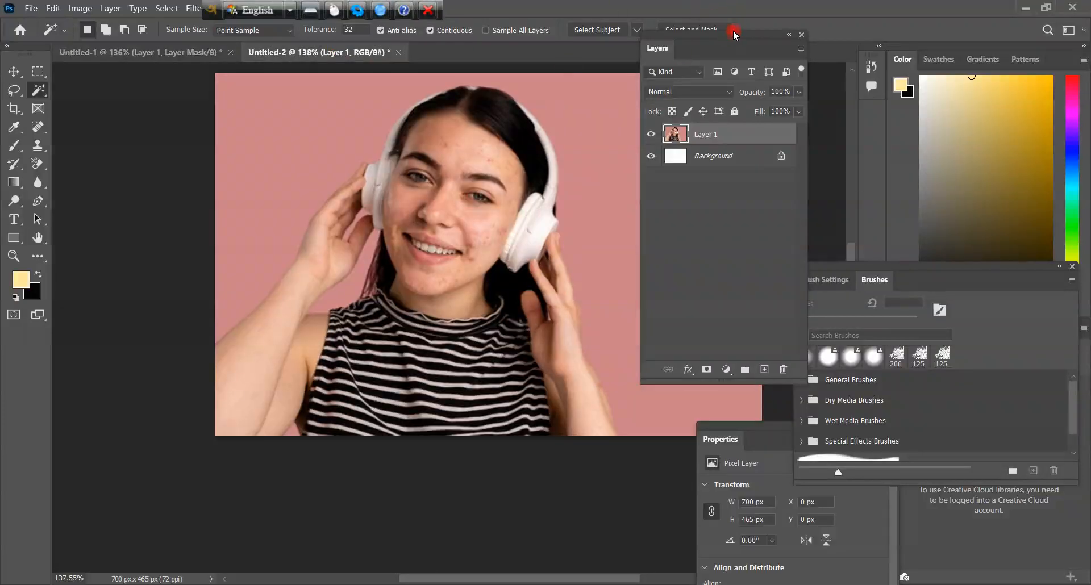
left_click(278, 293)
left_click(279, 292)
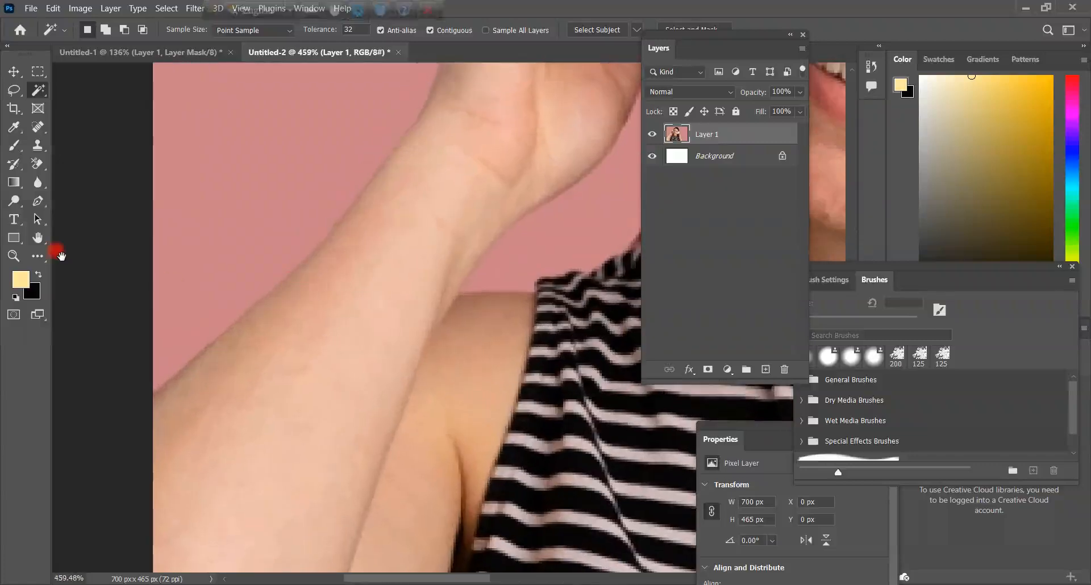
left_click(36, 202)
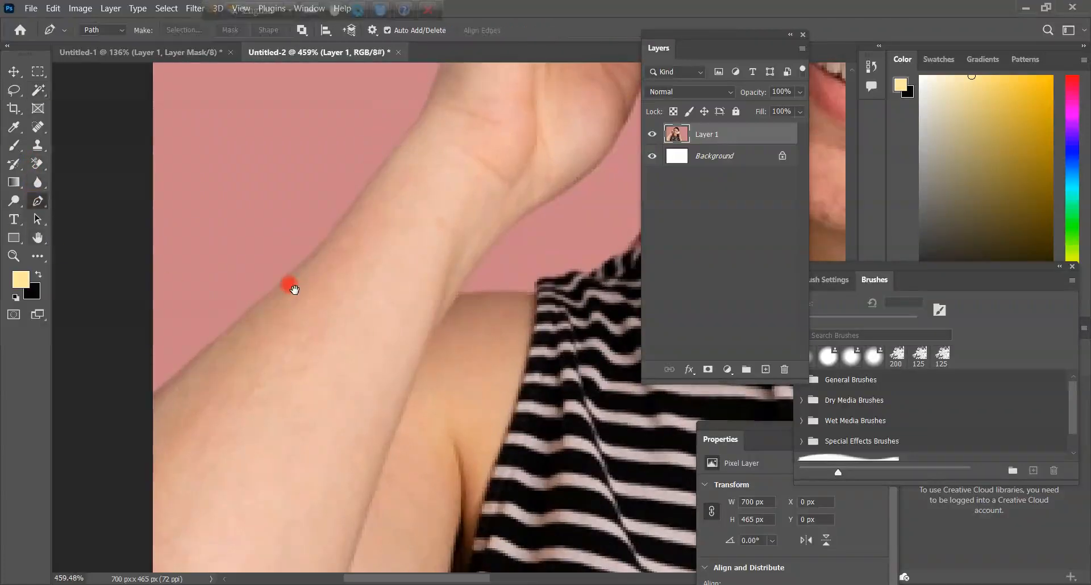
left_click_drag(292, 288, 377, 189)
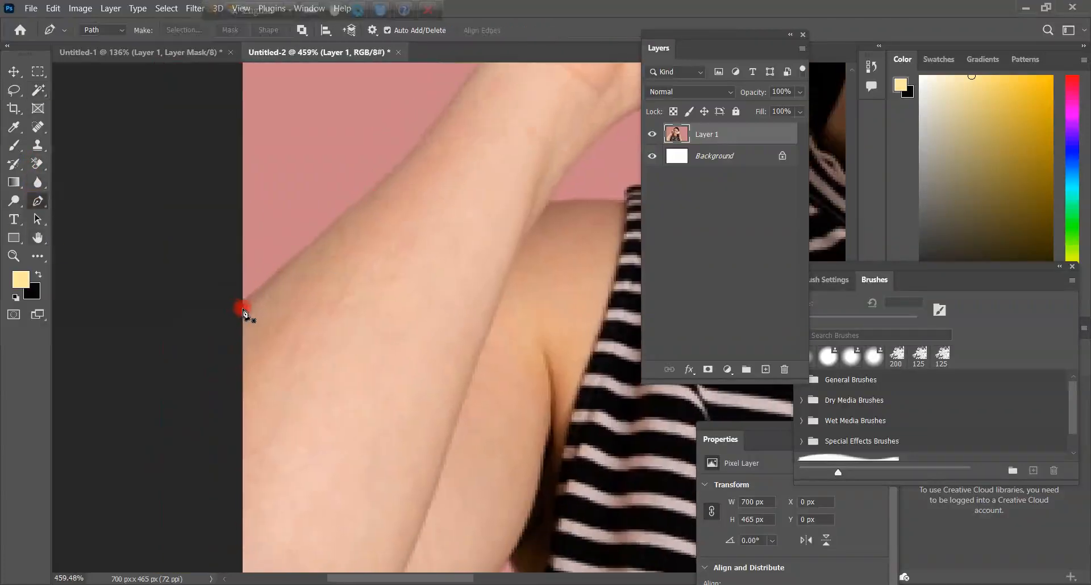
left_click(243, 309)
mouse_move(231, 305)
left_mouse_down()
mouse_move(334, 241)
mouse_move(231, 293)
left_mouse_up()
left_click_drag(324, 273, 313, 305)
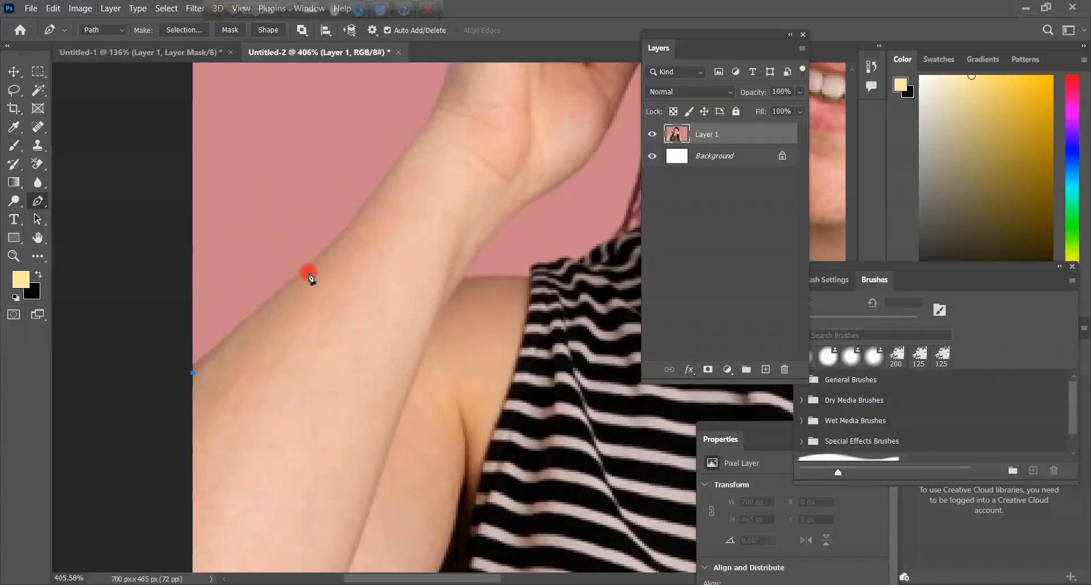
left_click_drag(331, 256, 400, 224)
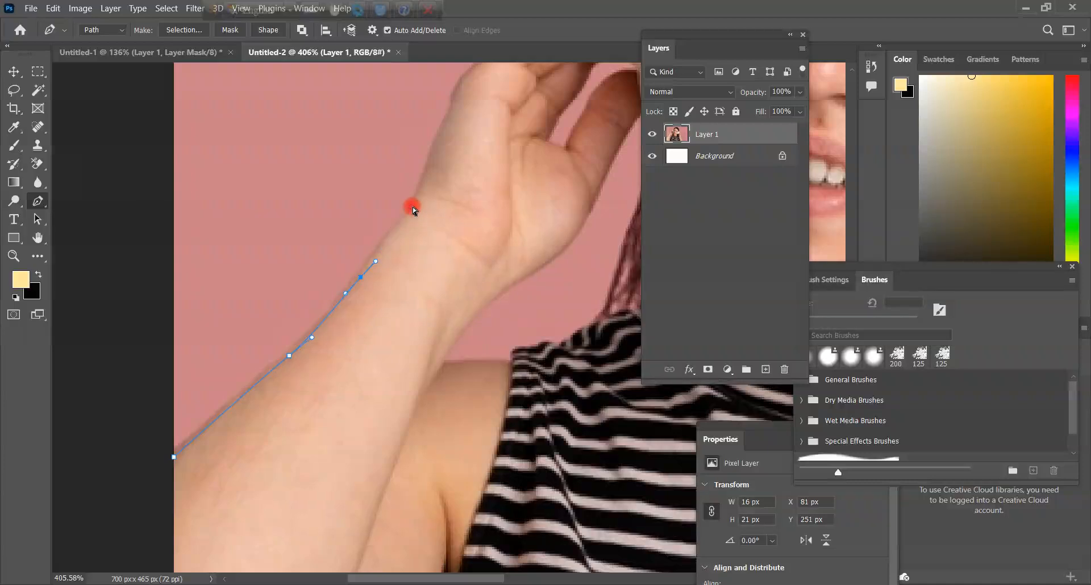
key("ctrl+z")
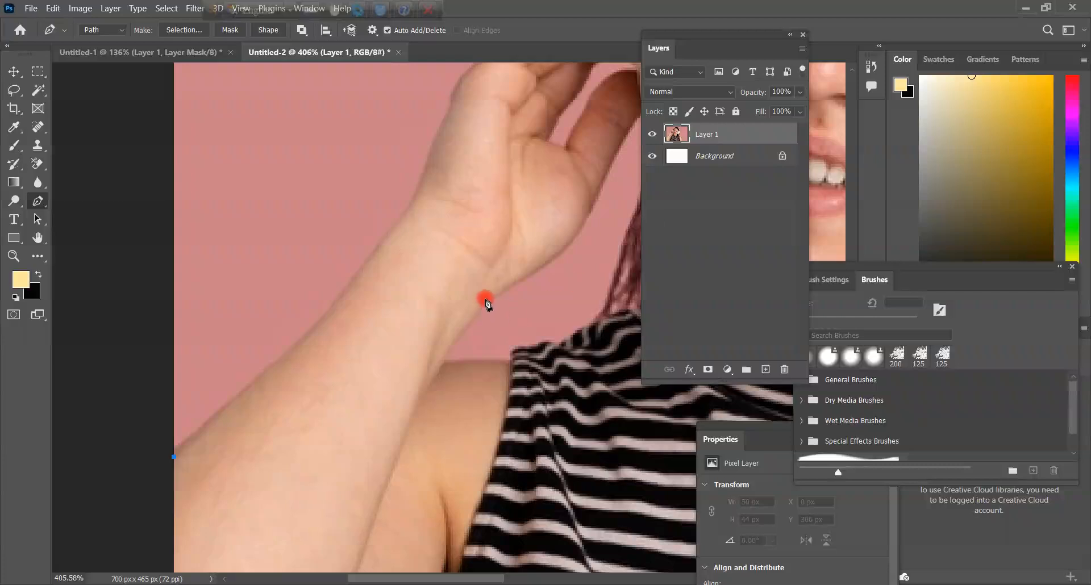
Trace the path from the starting anchor up the forearm's outer edge, around the wrist and along the back of the hand
left_click(174, 457)
left_click_drag(292, 353, 315, 333)
left_click_drag(393, 233, 341, 398)
left_click_drag(367, 348, 371, 334)
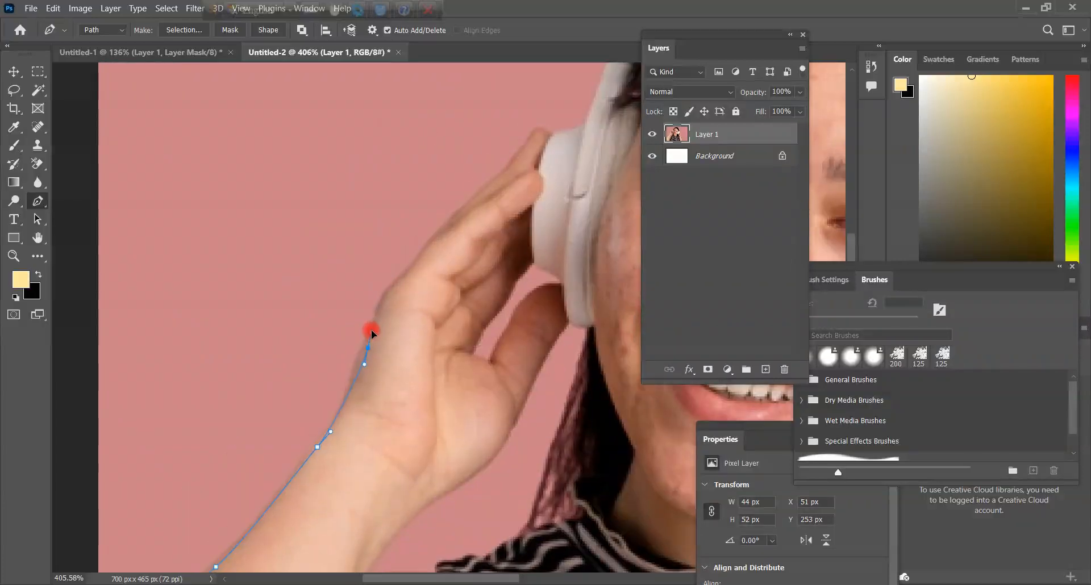
left_click_drag(370, 331, 370, 329)
left_click_drag(433, 247, 376, 366)
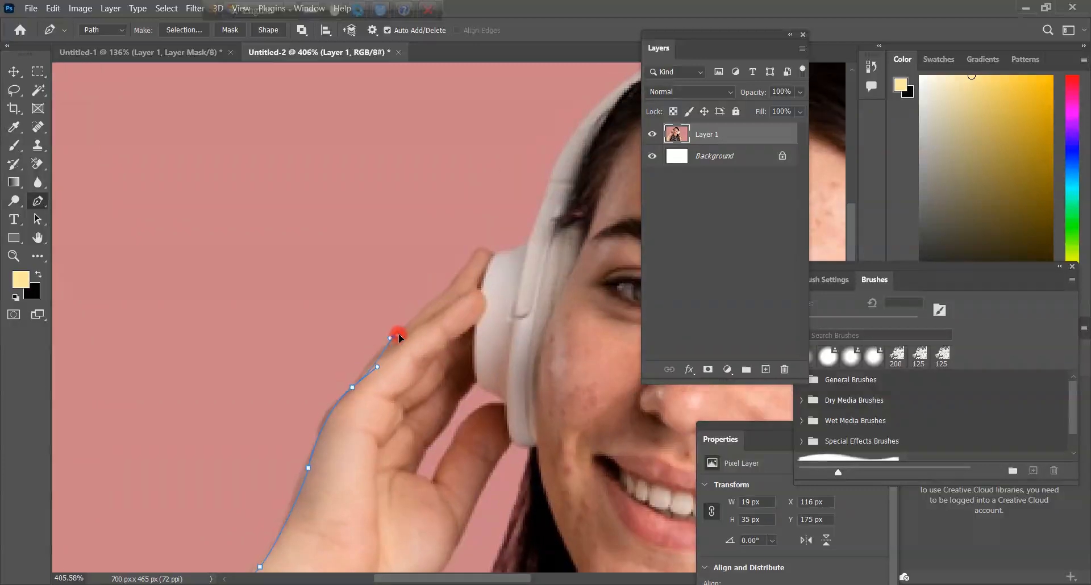
Continue the path along the outer edge of the raised fingers to the fingertip at the headphone ear cup
left_click(421, 316)
left_click_drag(435, 326, 288, 446)
left_click(237, 502)
left_click(274, 459)
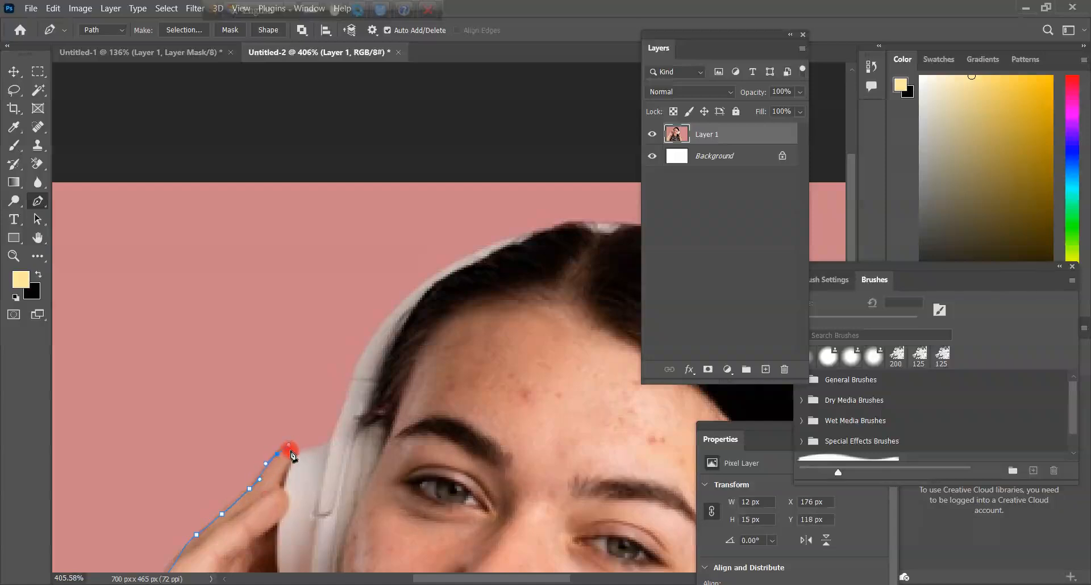
left_click(291, 452)
Trace the path over the fingertip and along the top of the ear cup to the base of the headband
scroll(256, 488, "up", 5, "alt")
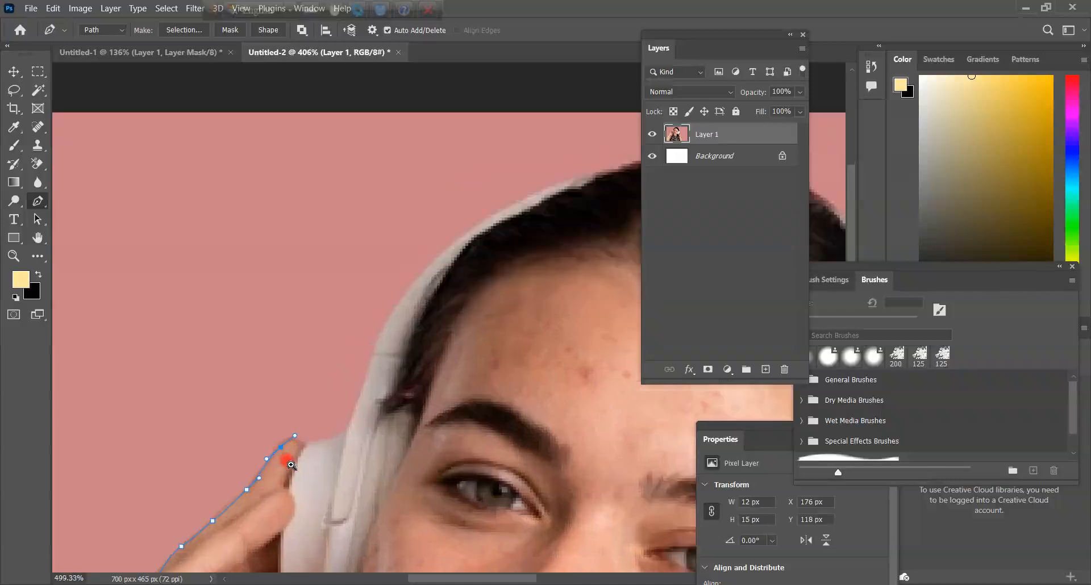
left_click_drag(391, 353, 243, 475)
left_click_drag(339, 447, 367, 430)
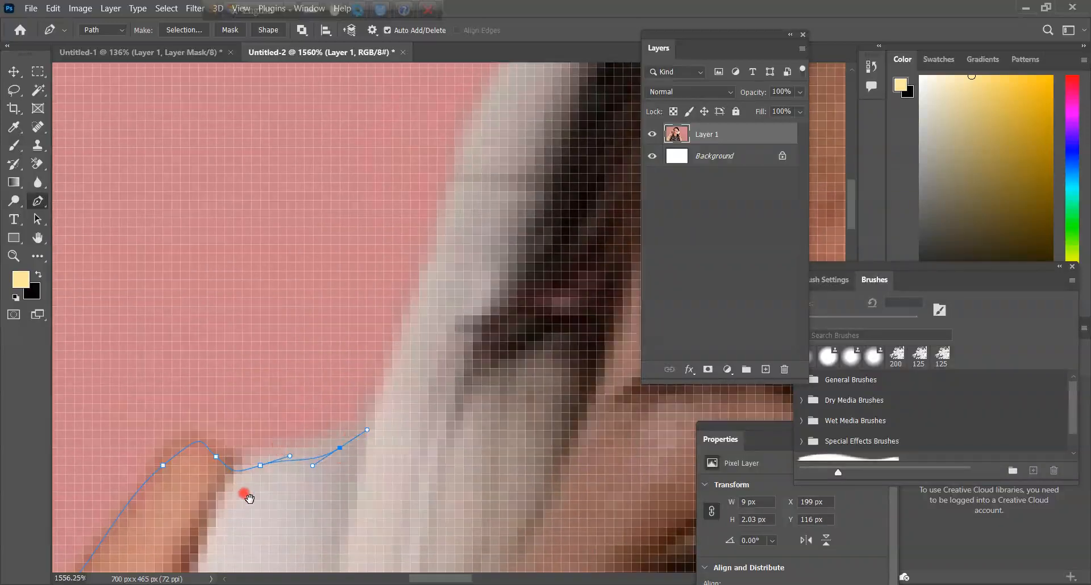
left_click_drag(244, 495, 269, 455)
scroll(341, 390, "down", 5)
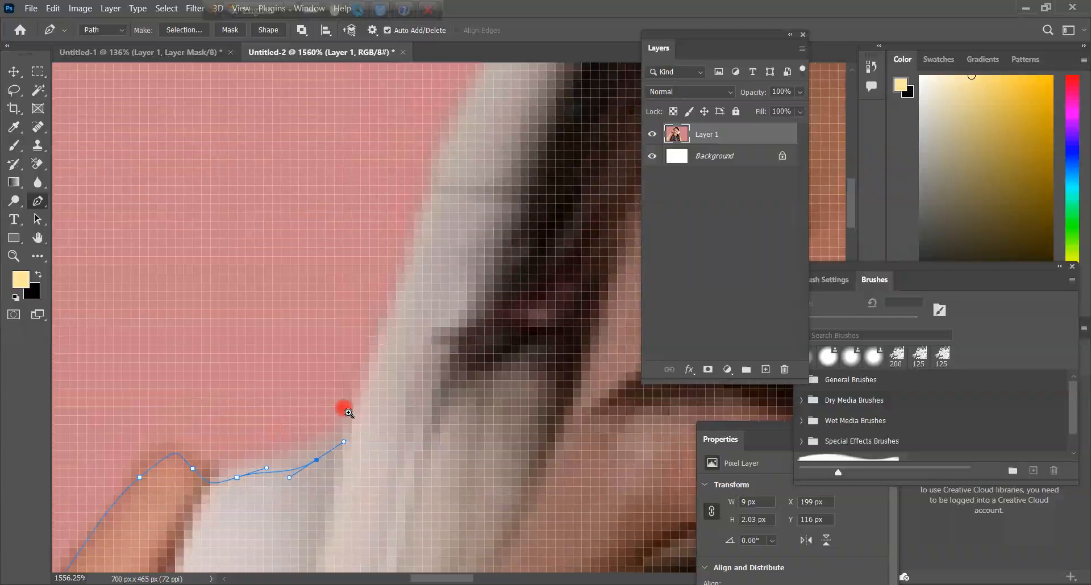
scroll(337, 418, "up", 3)
left_click_drag(337, 418, 279, 450)
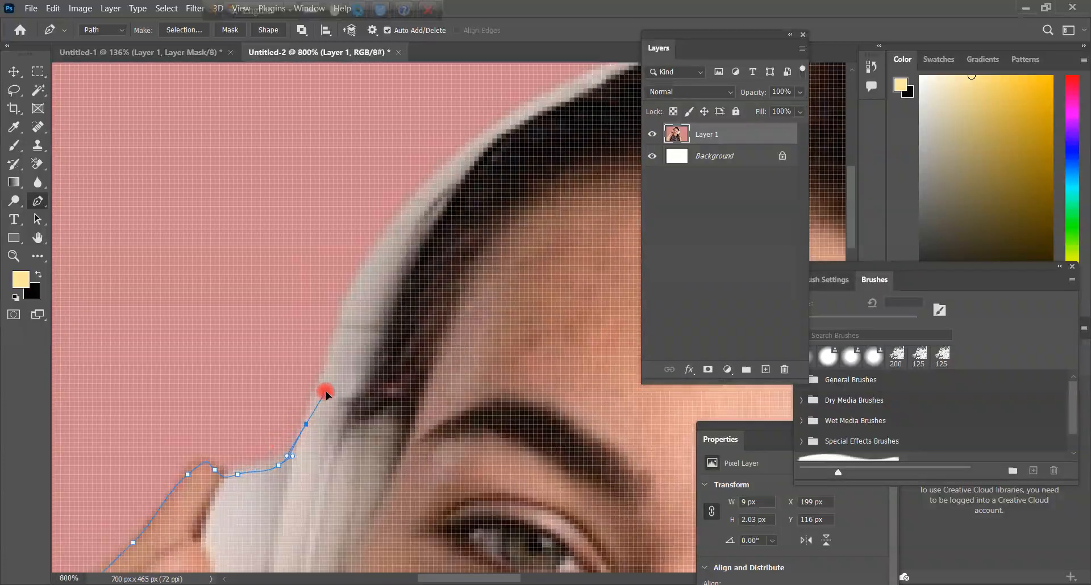
Curve the path up the outer edge of the white headband to above the hairline
scroll(307, 407, "down", 2)
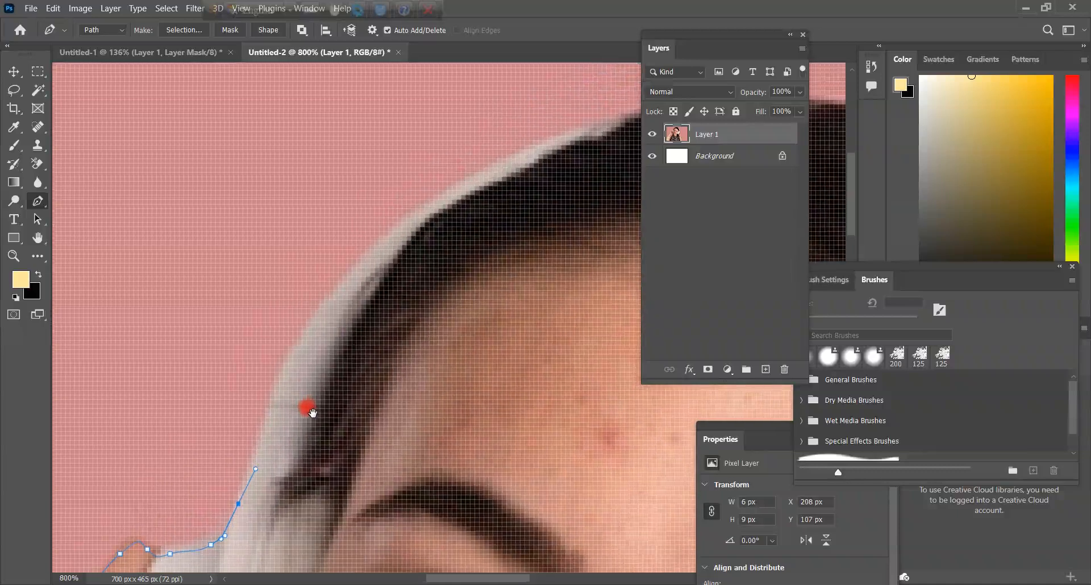
left_click_drag(329, 363, 203, 378)
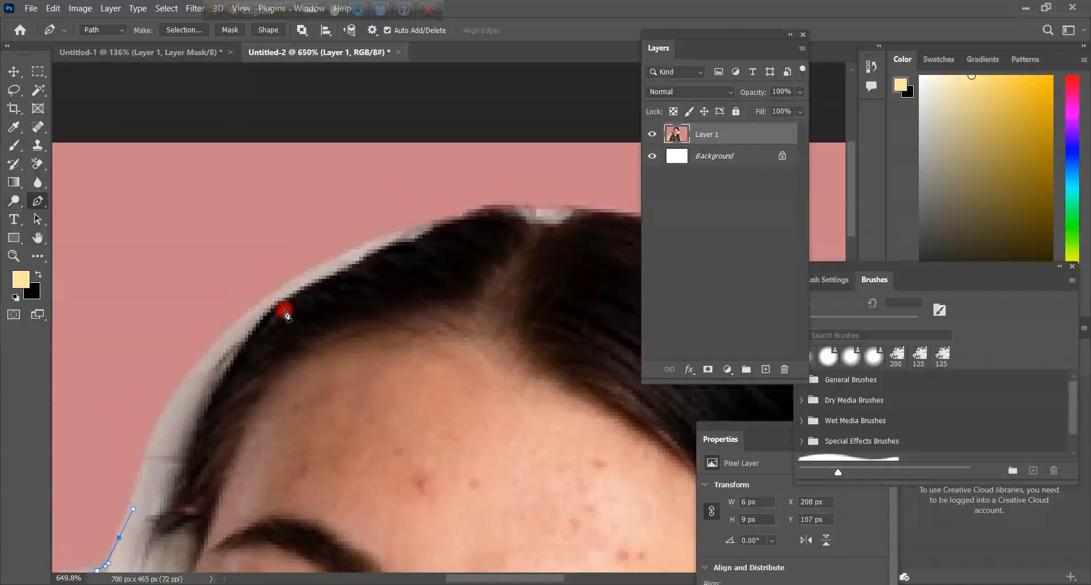
left_click_drag(285, 283, 316, 261)
left_click_drag(390, 273, 241, 304)
left_click_drag(269, 268, 316, 248)
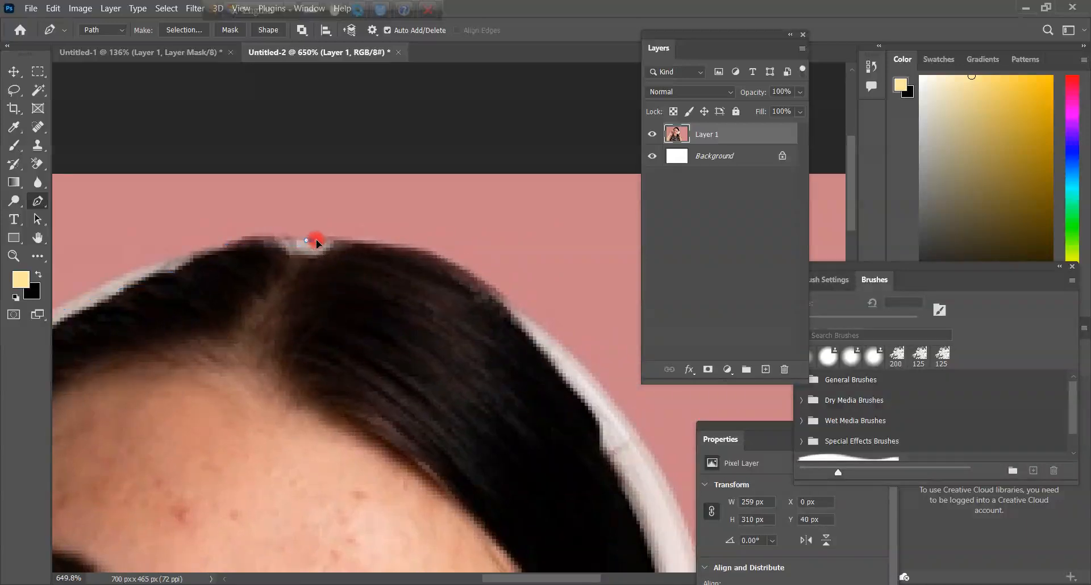
left_click_drag(261, 295, 496, 246)
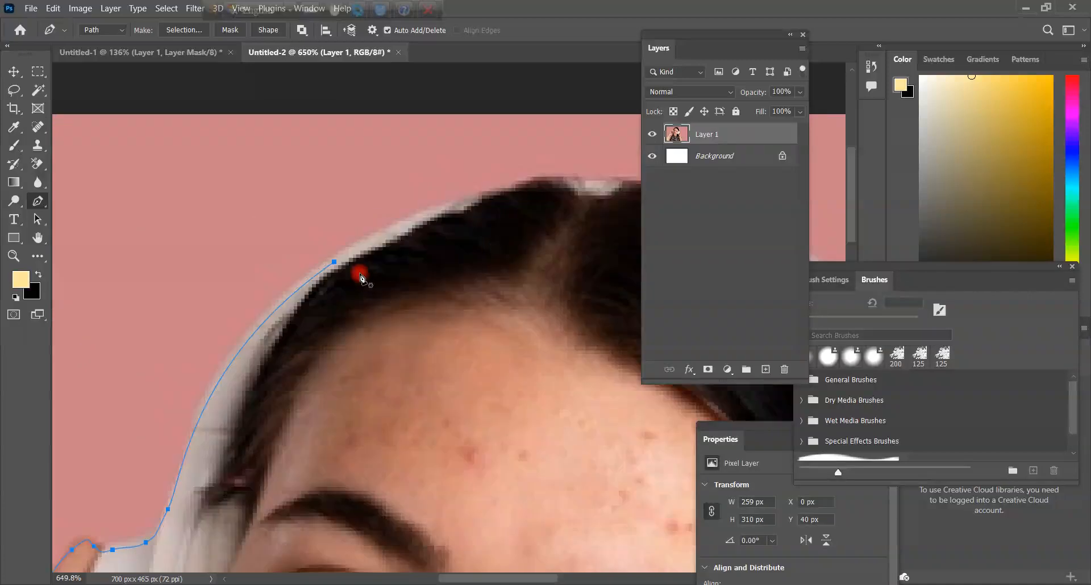
Resume the path from its last headband anchor and curve it across the crown of the hair to the opposite headband side
scroll(426, 259, "down", 3)
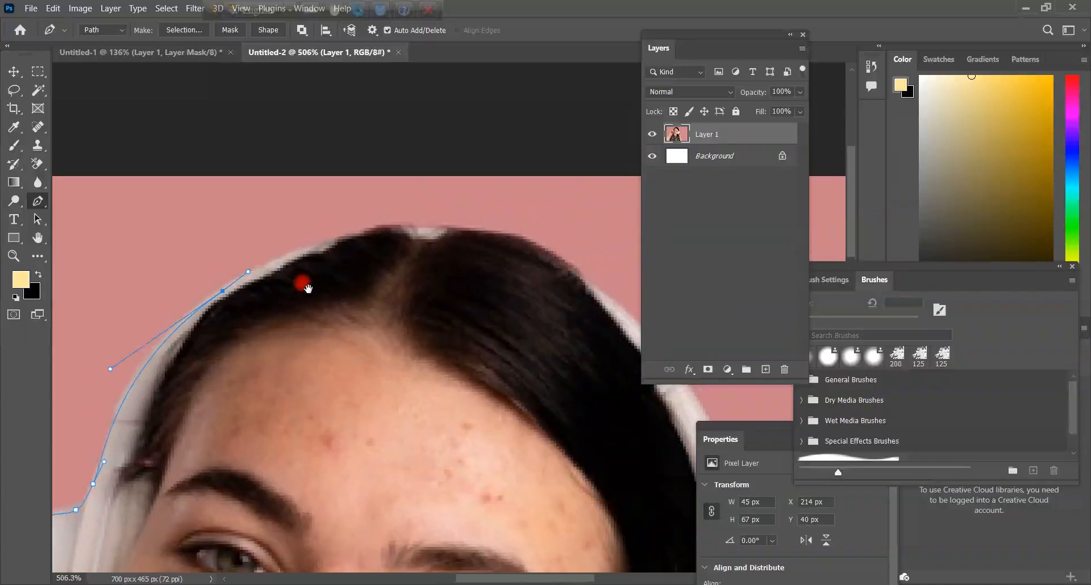
left_click_drag(407, 227, 455, 240)
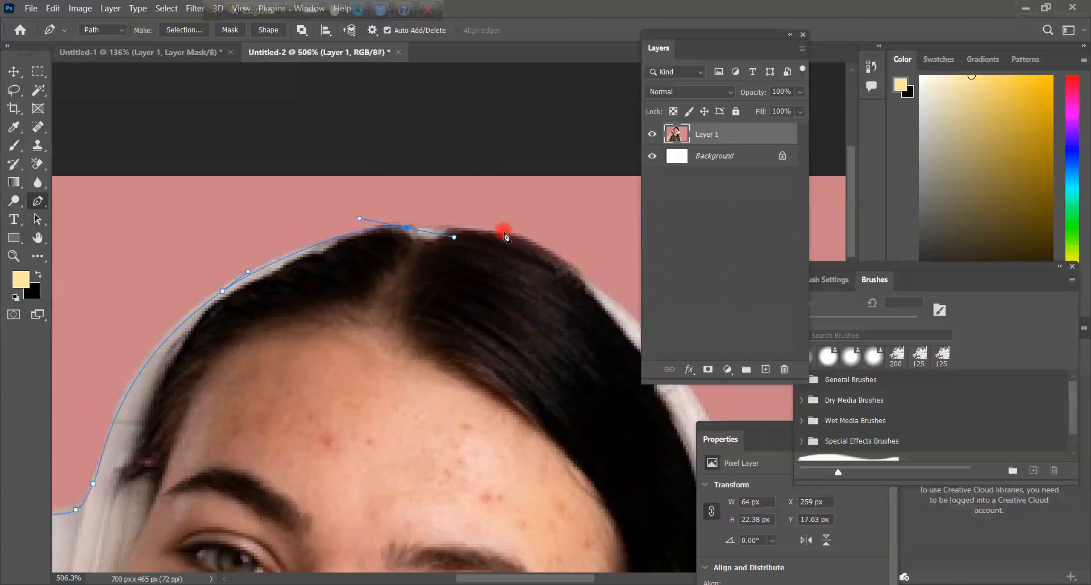
left_click_drag(561, 257, 609, 294)
left_click_drag(576, 292, 353, 165)
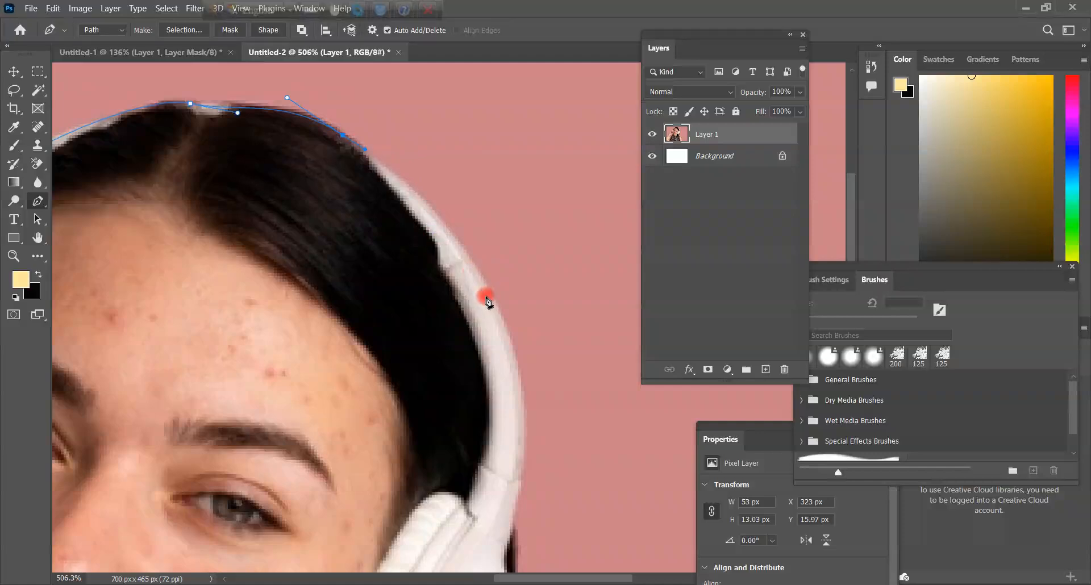
Trace the path down the outer edge of the white headband to the top of the far ear cup
left_click_drag(505, 327, 461, 98)
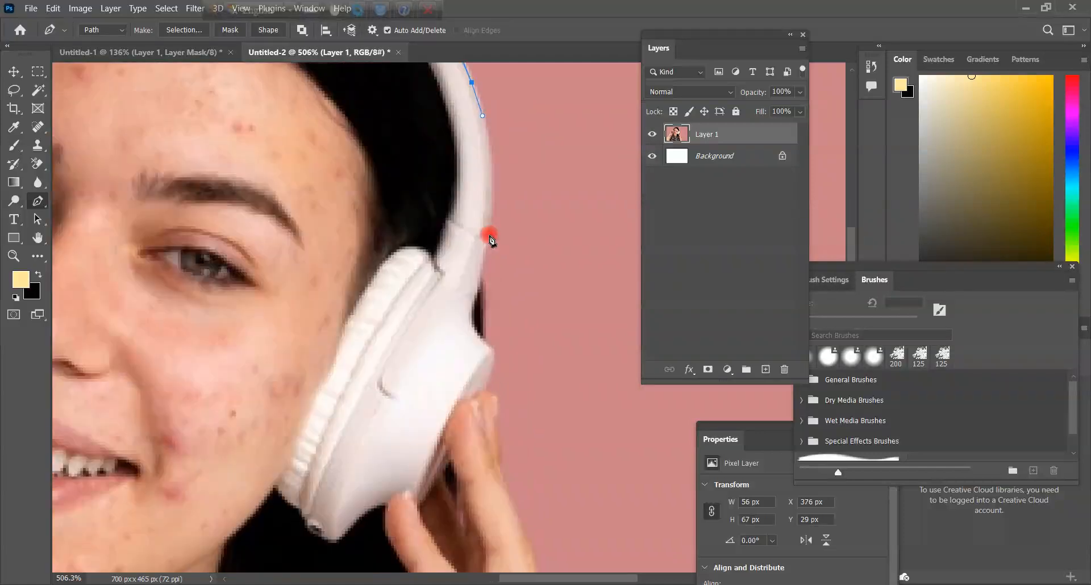
left_click_drag(480, 264, 472, 297)
left_click_drag(483, 338, 428, 222)
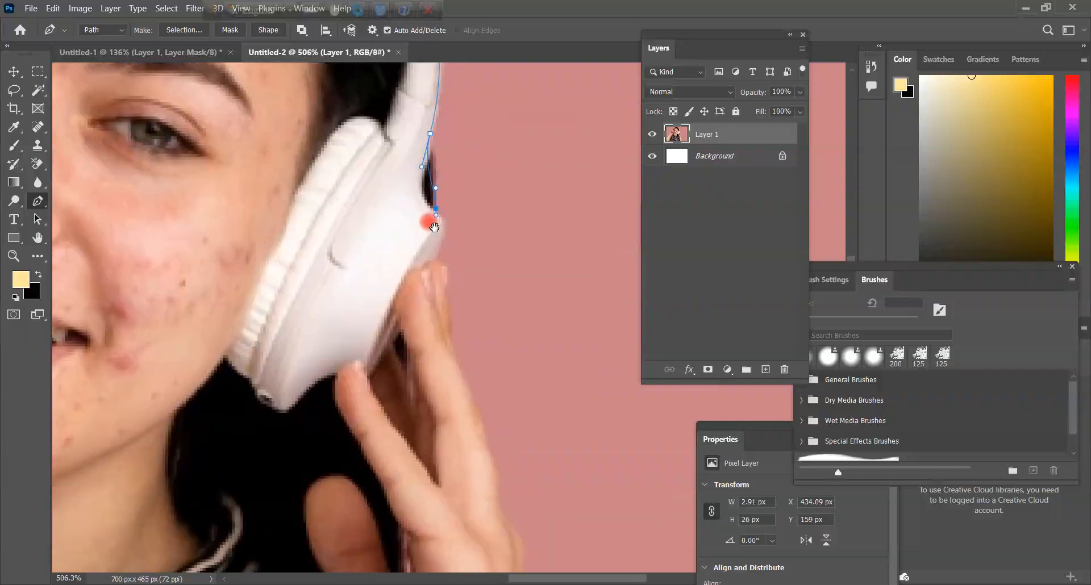
Continue the path around the outer edge of the ear cup to the raised fingertip beside it
left_click_drag(425, 293, 447, 300)
left_click(438, 256)
left_click(421, 300)
left_click_drag(434, 263, 447, 288)
scroll(445, 303, "up", 8)
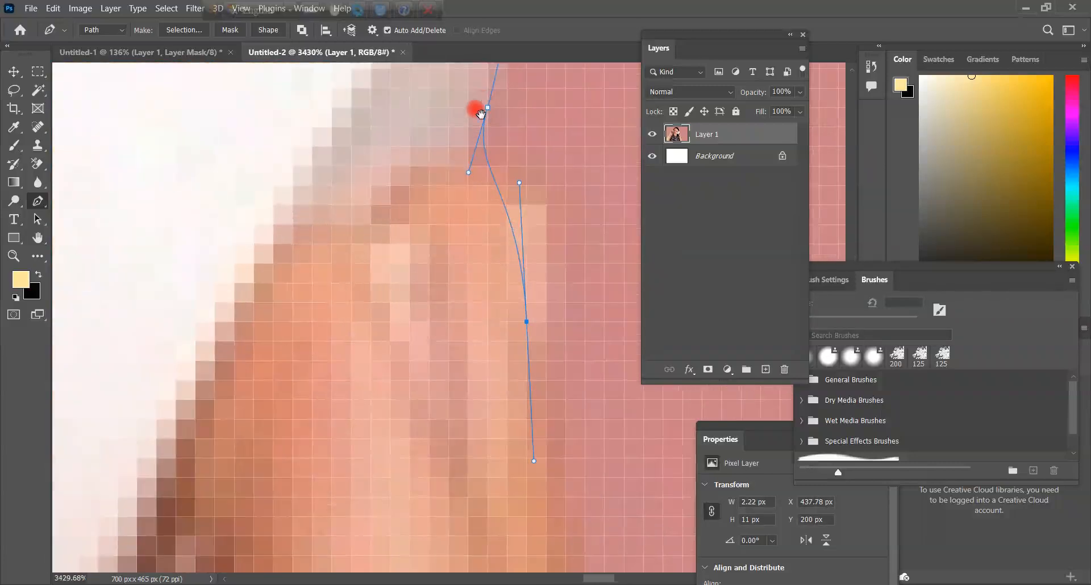
scroll(458, 190, "down", 5)
scroll(458, 189, "down", 6)
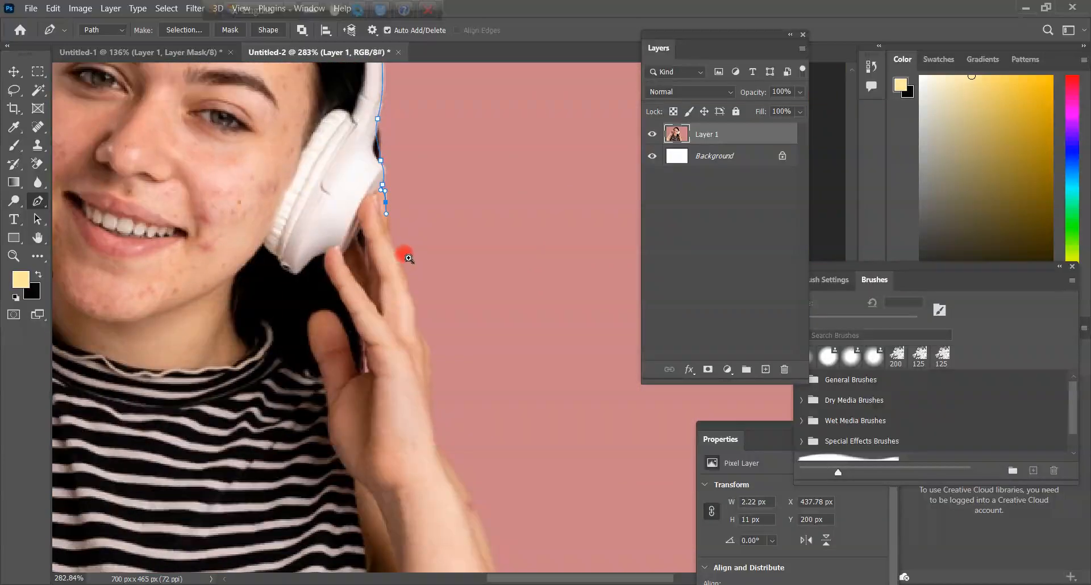
Trace the path along the outer edge of the raised finger and down the side of the hand
scroll(402, 252, "up", 4)
left_click_drag(372, 250, 383, 266)
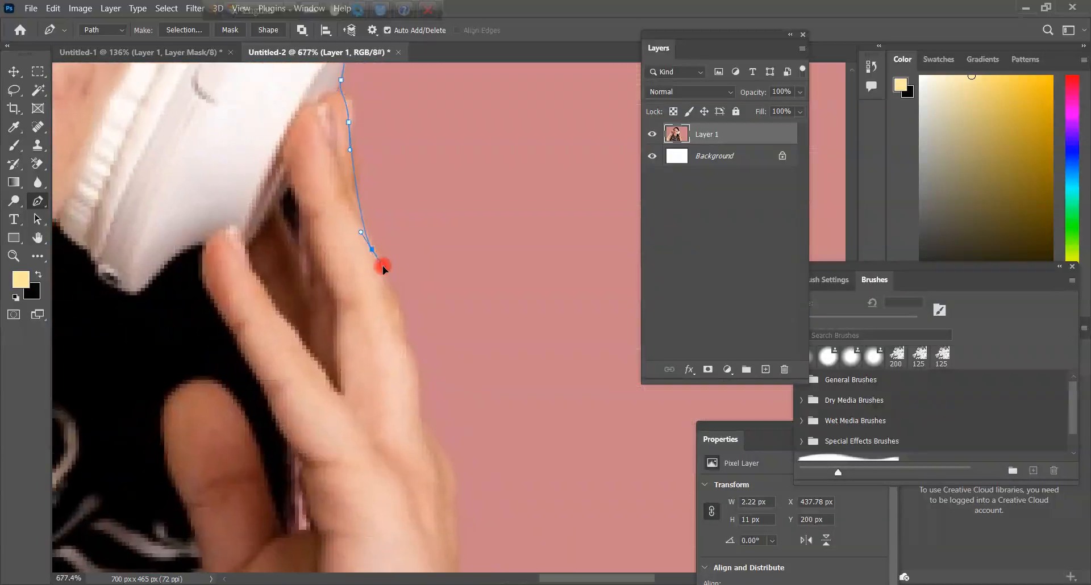
scroll(344, 219, "down", 3)
scroll(344, 220, "right", 1)
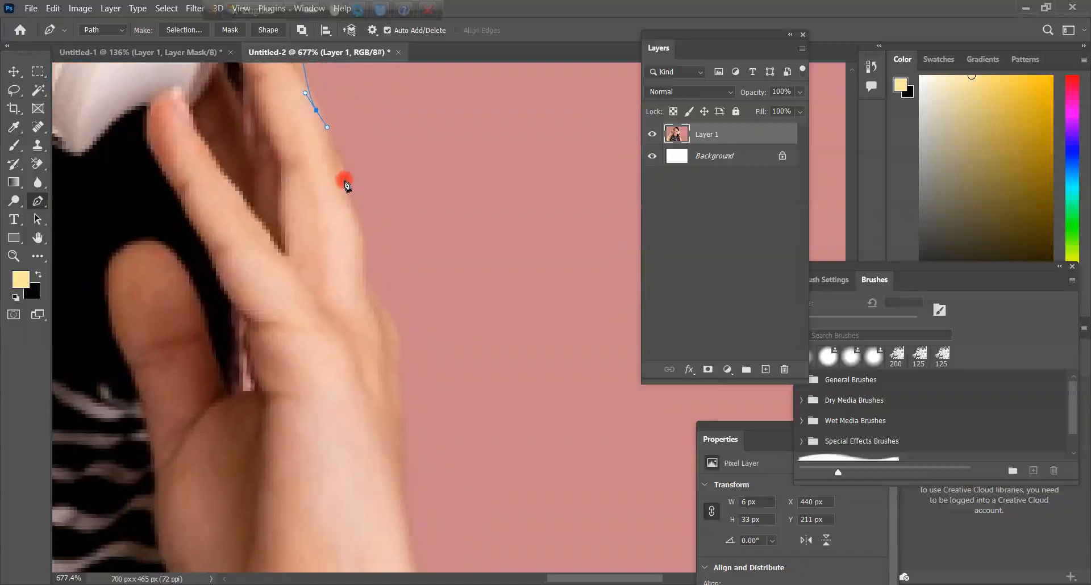
left_click_drag(362, 290, 360, 312)
left_click_drag(370, 311, 319, 192)
left_click_drag(342, 249, 278, 81)
Curve the path from the hand over the wrist and along the forearm to the image's lower edge
mouse_move(314, 161)
left_mouse_down()
mouse_move(242, 169)
mouse_move(320, 176)
left_mouse_up()
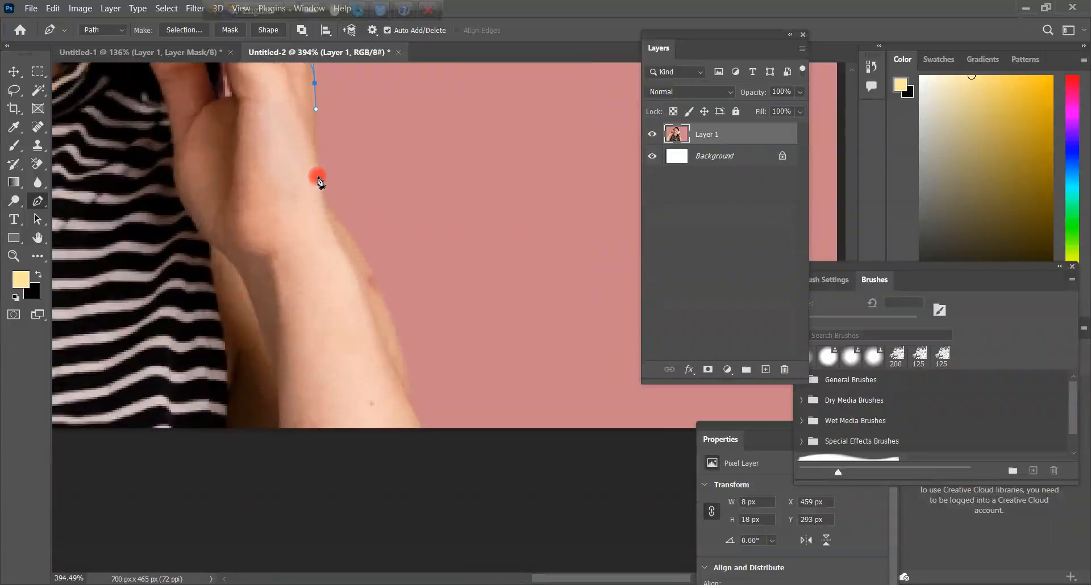
left_click_drag(318, 211, 341, 230)
mouse_move(348, 274)
left_mouse_down()
mouse_move(248, 97)
mouse_move(346, 256)
left_mouse_up()
left_click_drag(362, 324, 333, 178)
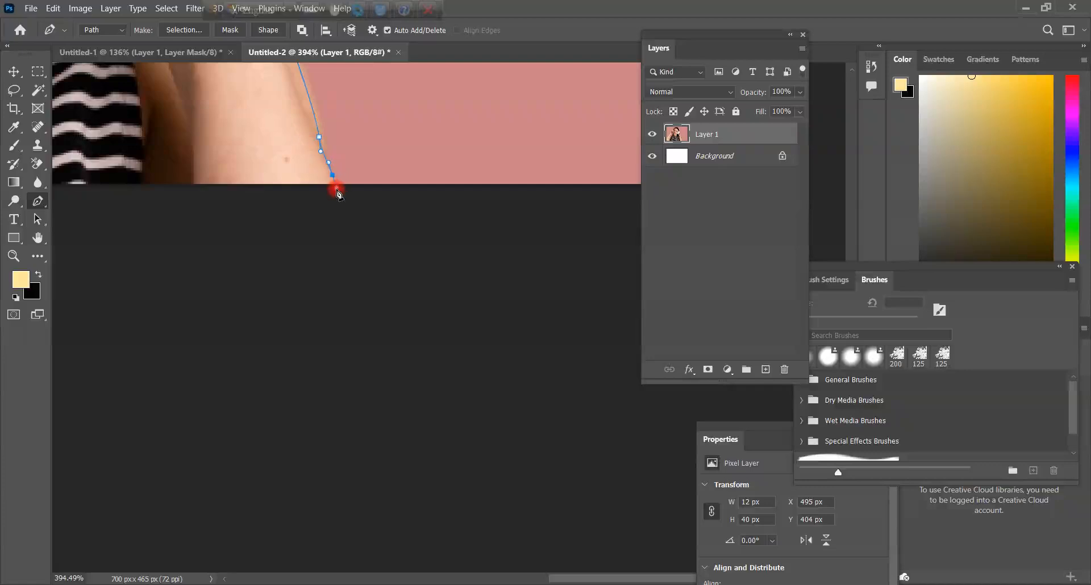
Run the path along the image's lower edge to the opposite corner to complete the woman's outline
scroll(239, 187, "down", 10)
scroll(242, 186, "up", 5)
left_click(243, 182)
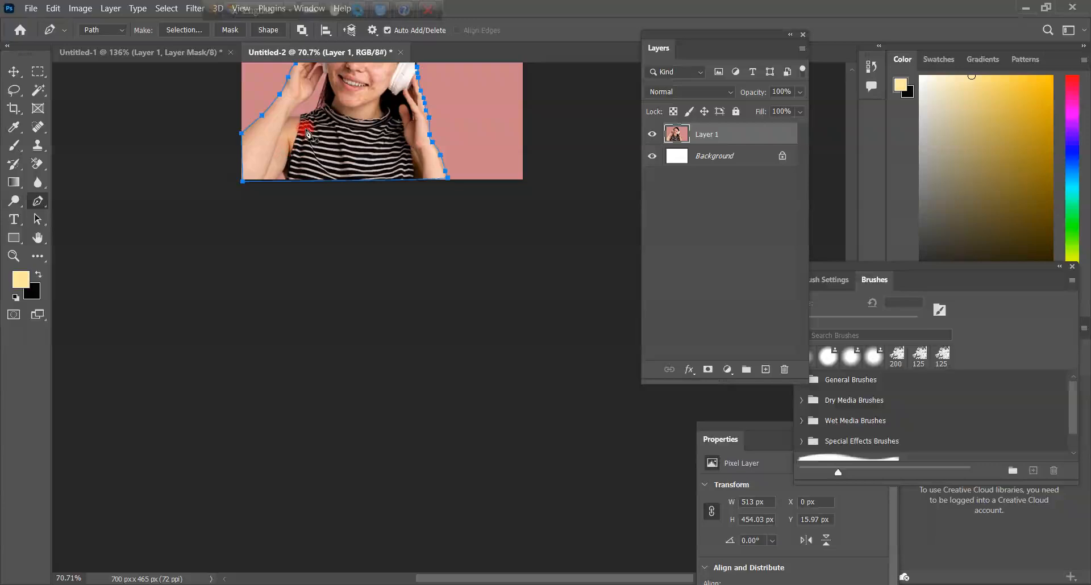
scroll(319, 113, "down", 4)
scroll(319, 114, "up", 2)
left_click_drag(313, 117, 310, 180)
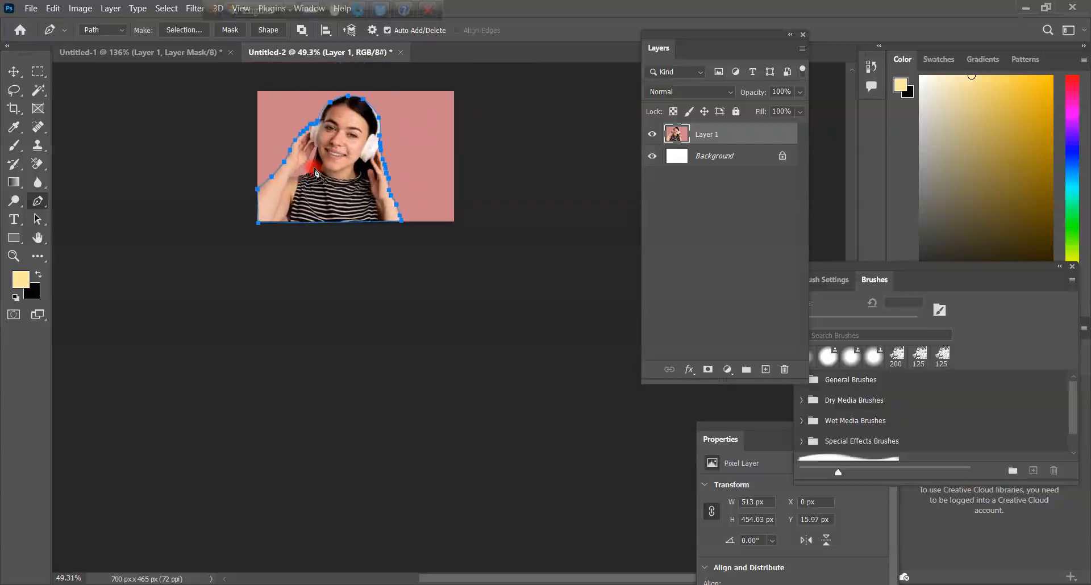
Make a new anti-aliased selection from the path with a 2-pixel feather and add it to Layer 1 as a layer mask
right_click(315, 174)
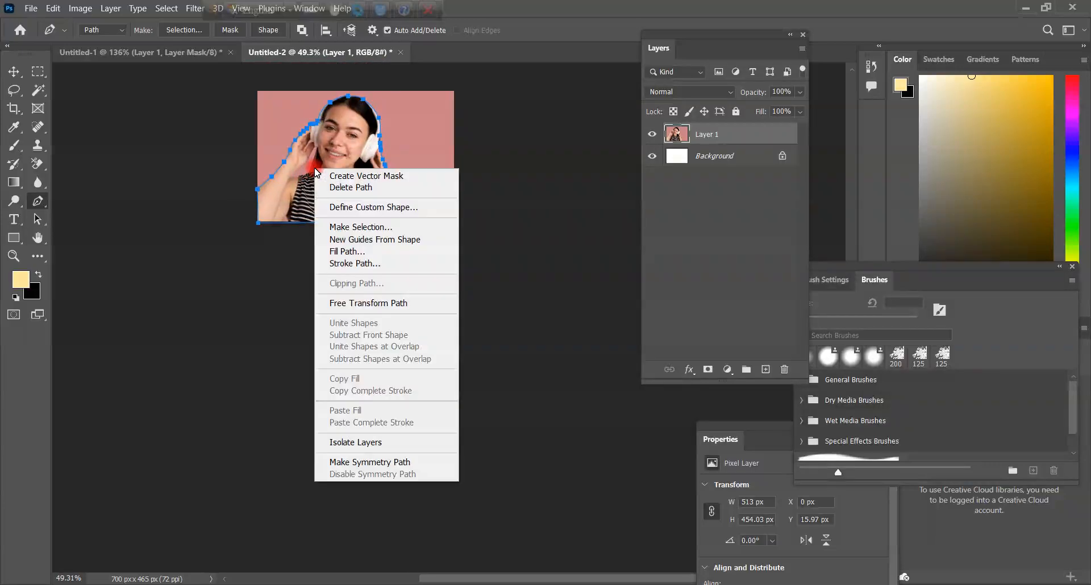
left_click(406, 223)
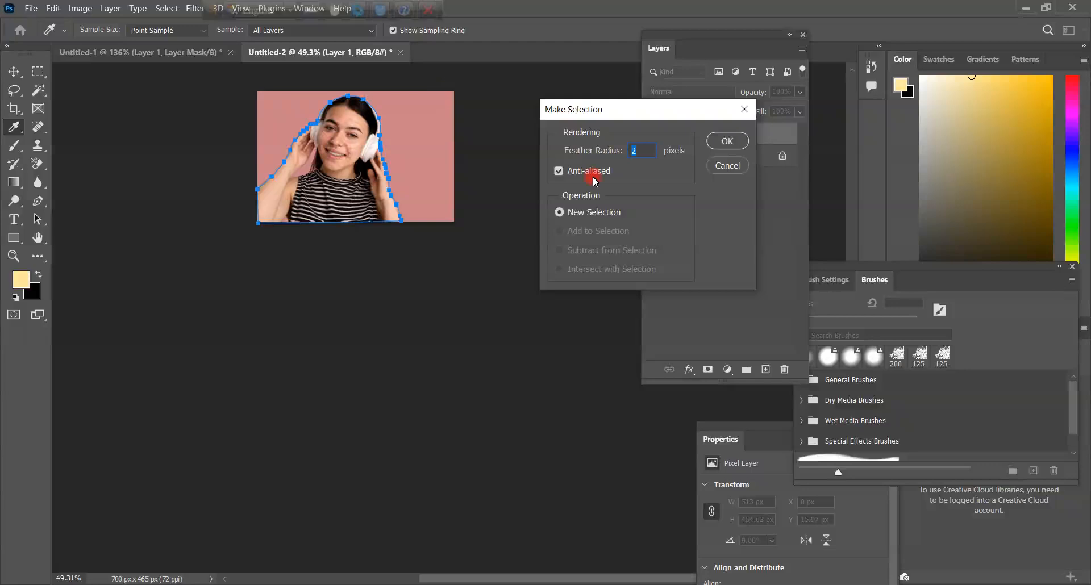
left_click(721, 142)
left_click_drag(344, 165, 381, 148)
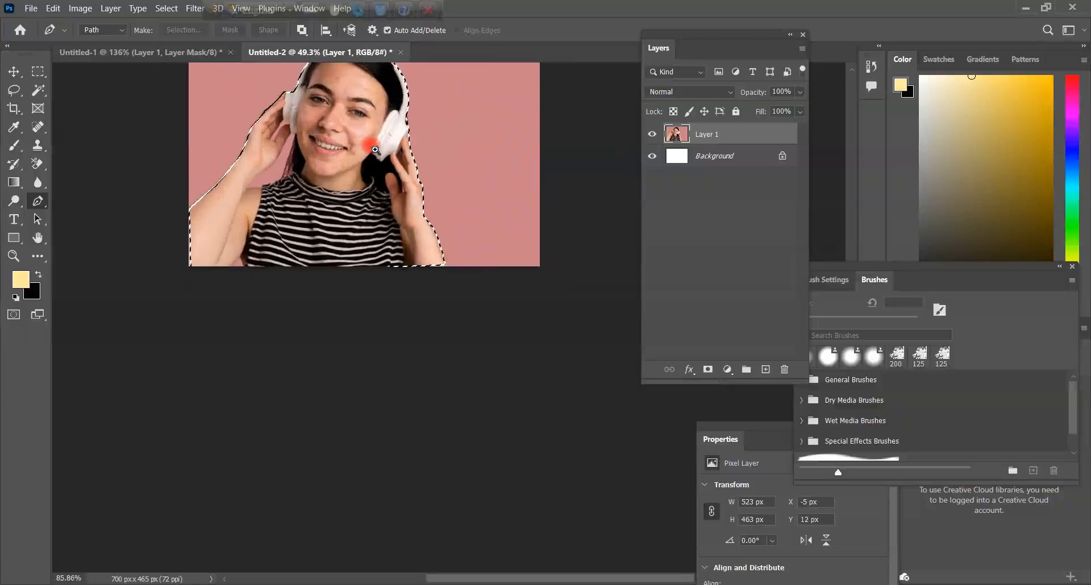
left_click(708, 370)
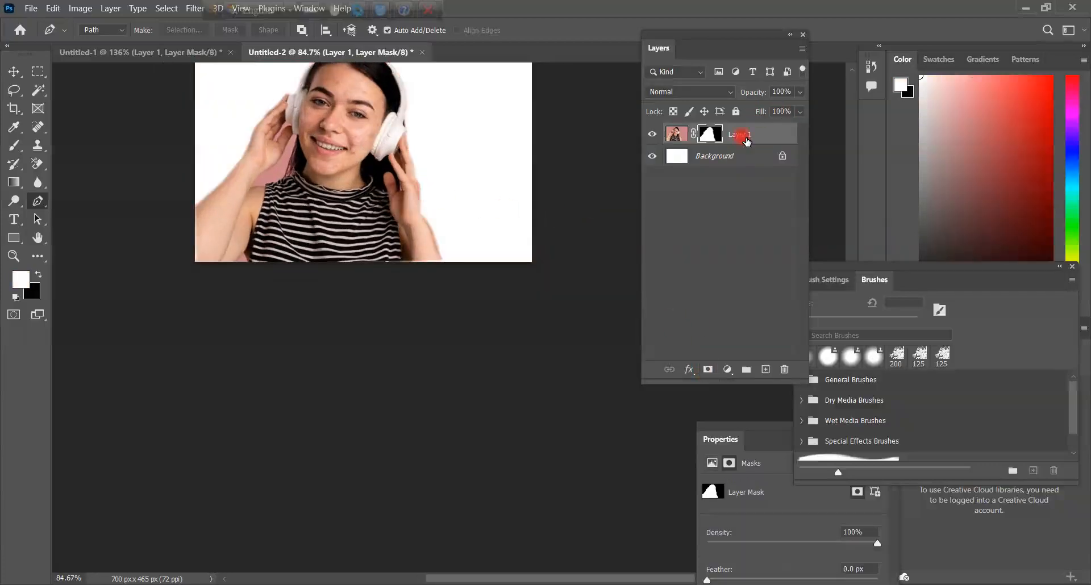
left_click_drag(264, 138, 339, 134)
left_click_drag(337, 210, 349, 280)
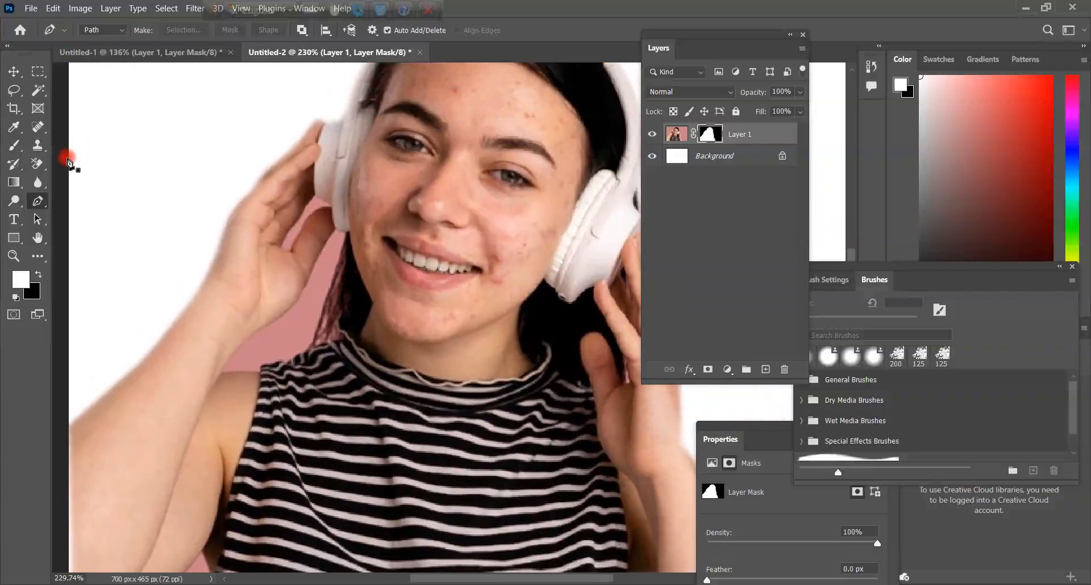
Try to select the leftover pink gap between the arm and neck with the Magic Wand at tolerance 32 while the mask is active
left_click_drag(38, 90, 99, 122)
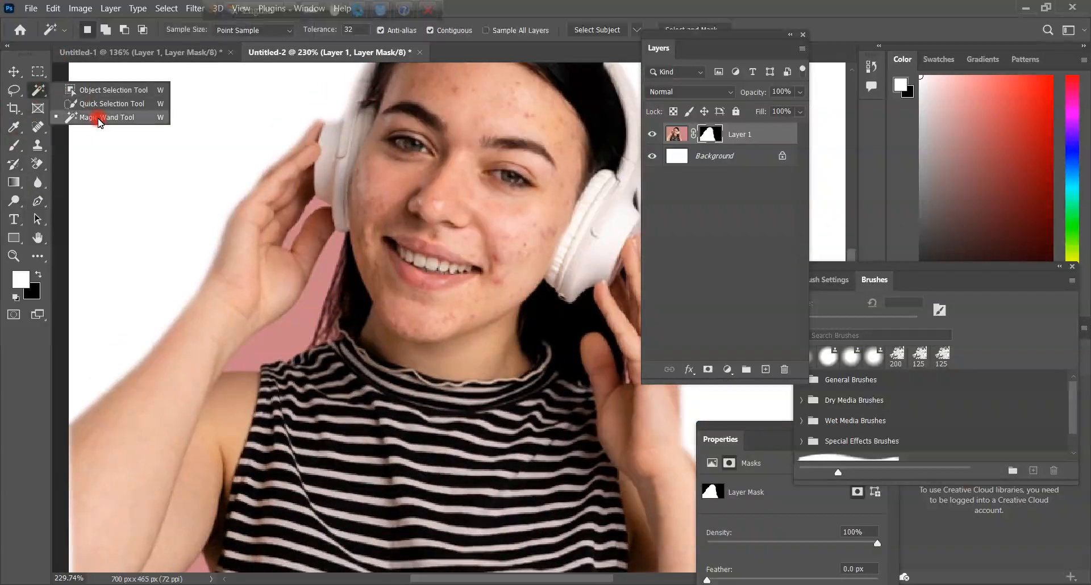
left_click(289, 331)
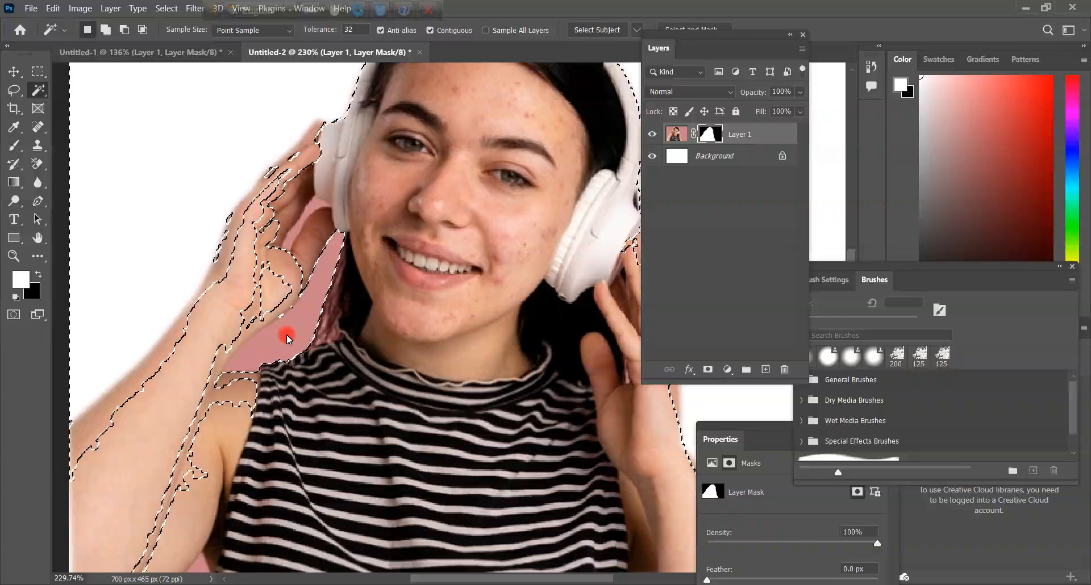
left_click(290, 332)
left_click(291, 331)
left_click(291, 332)
key("ctrl+shift+s")
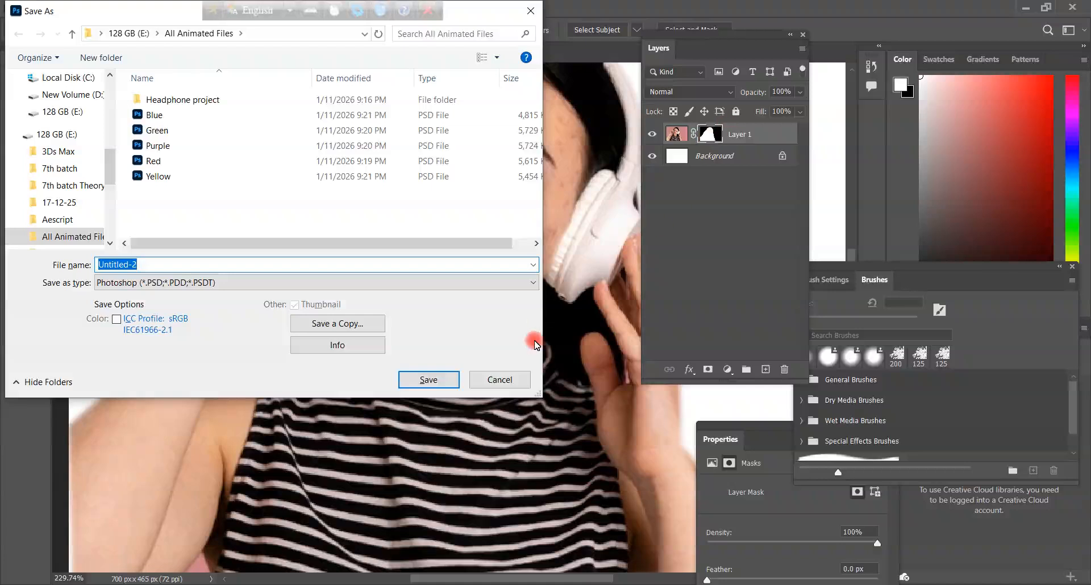
left_click(500, 379)
left_click(671, 138)
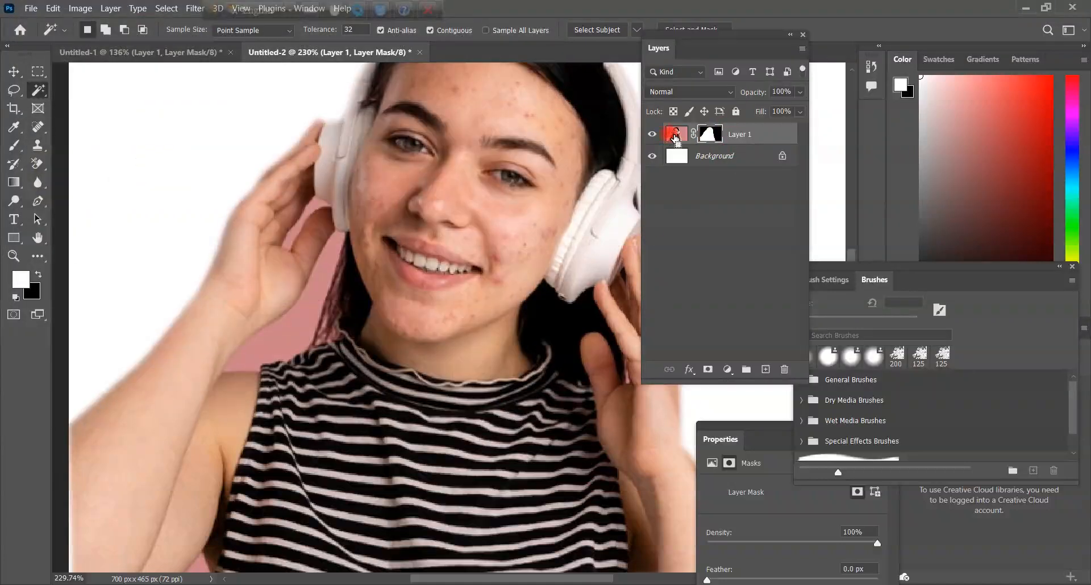
key("ctrl+shift+s")
key("Escape")
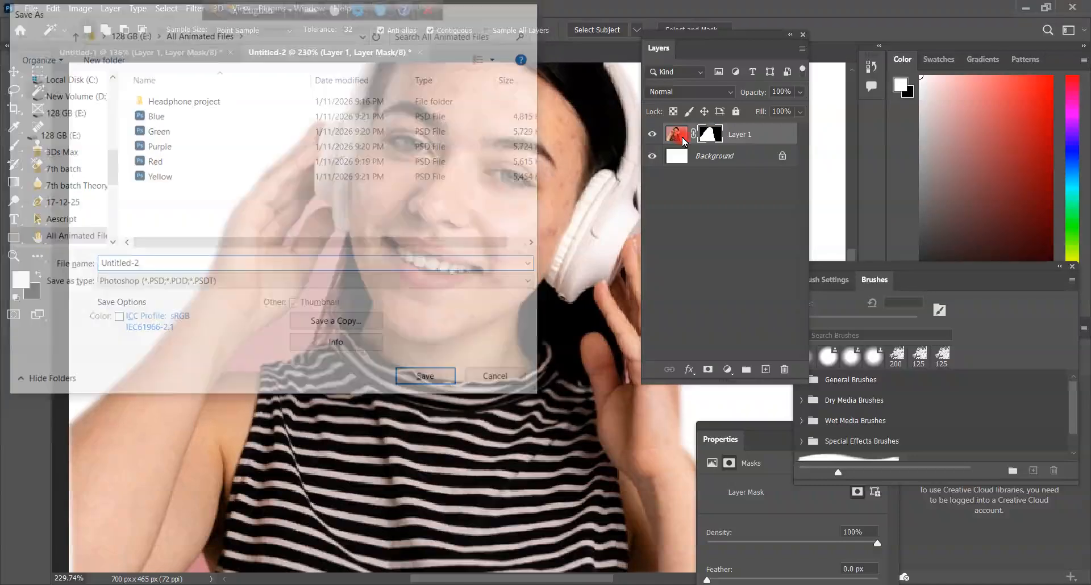
Target Layer 1's image and select the pink gap between the arm and neck with the Magic Wand at tolerance 15
left_click(678, 128)
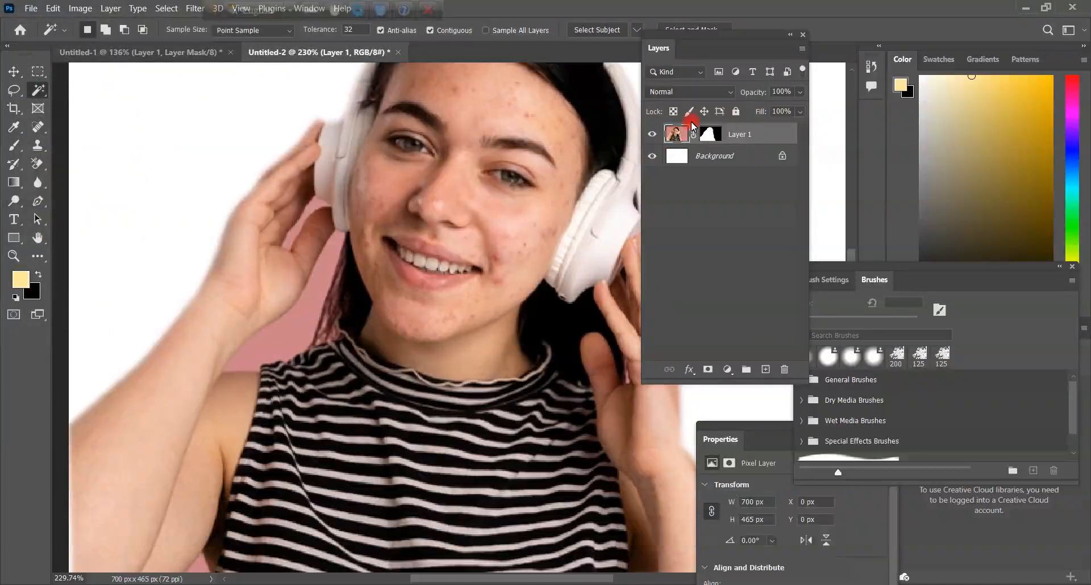
left_click(275, 318)
key("ctrl+d")
left_click(319, 36)
type("15")
key("Return")
left_click(293, 309)
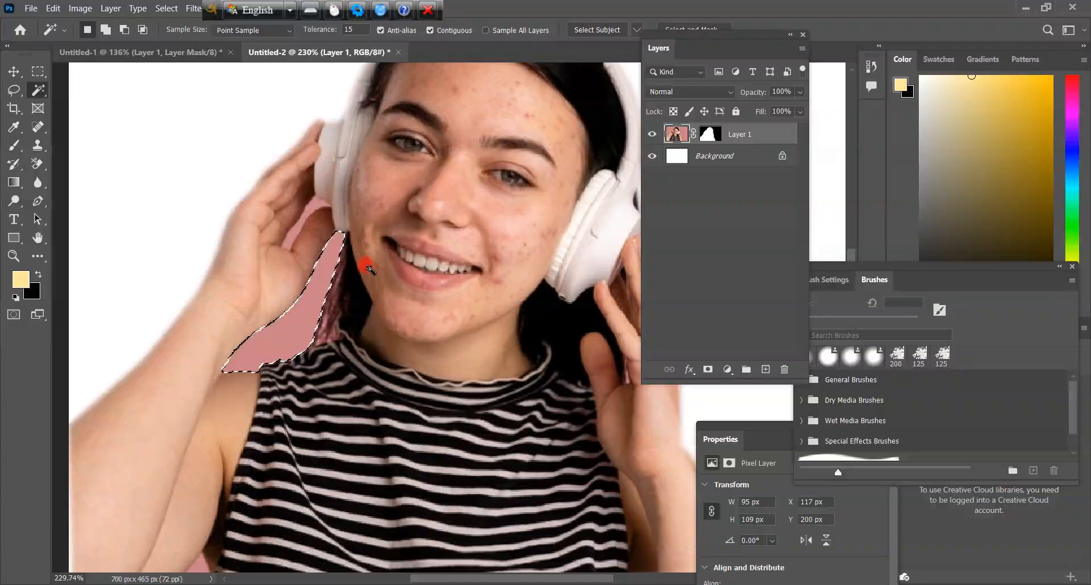
Add the small pink gap between the fingers and the ear cup to the selection
left_click_drag(297, 247, 336, 227)
left_click(340, 137, "shift")
scroll(339, 137, "down", 6)
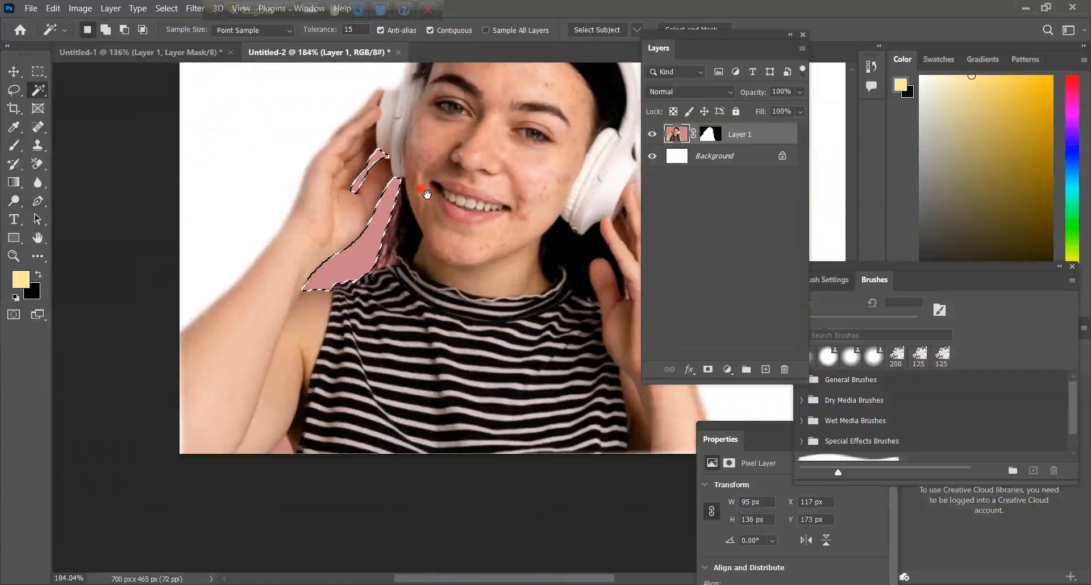
scroll(157, 218, "up", 1)
scroll(261, 281, "down", 4)
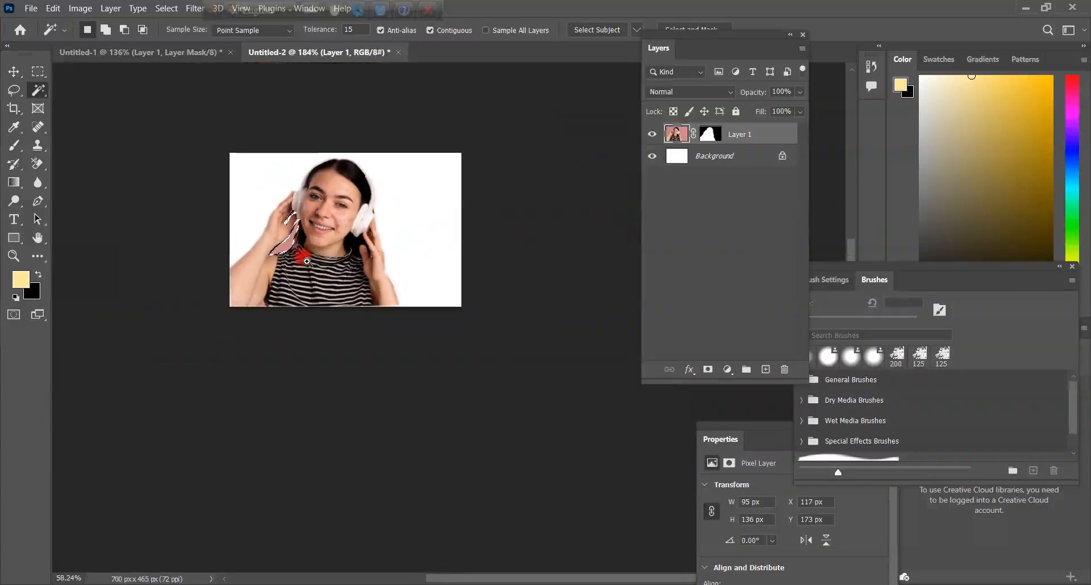
scroll(297, 251, "up", 4)
scroll(273, 230, "left", 4)
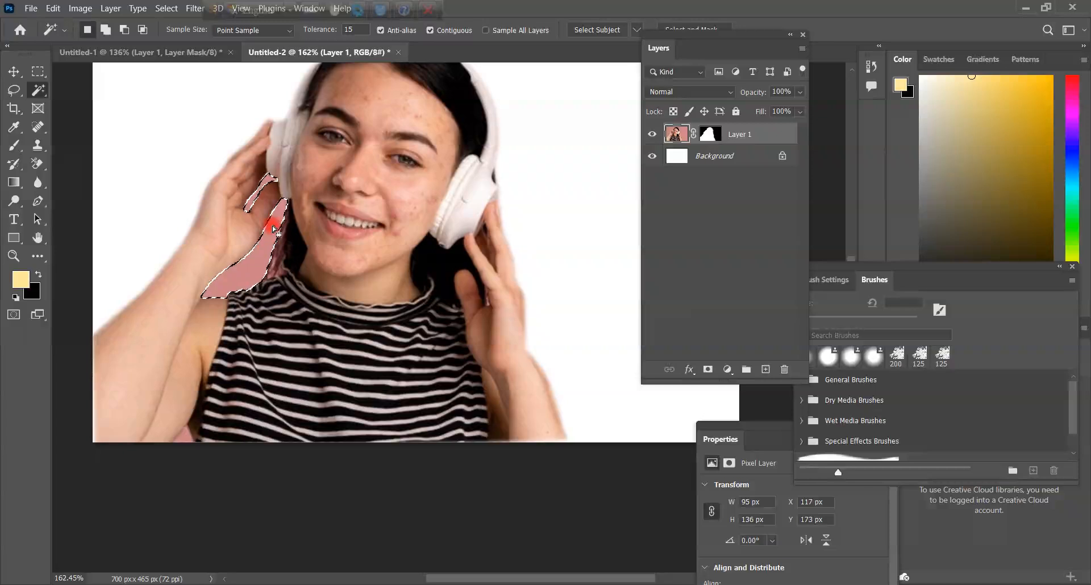
Paint the selected pink gaps black on Layer 1's mask with a 35 px brush, and clear the selection
left_click(706, 134)
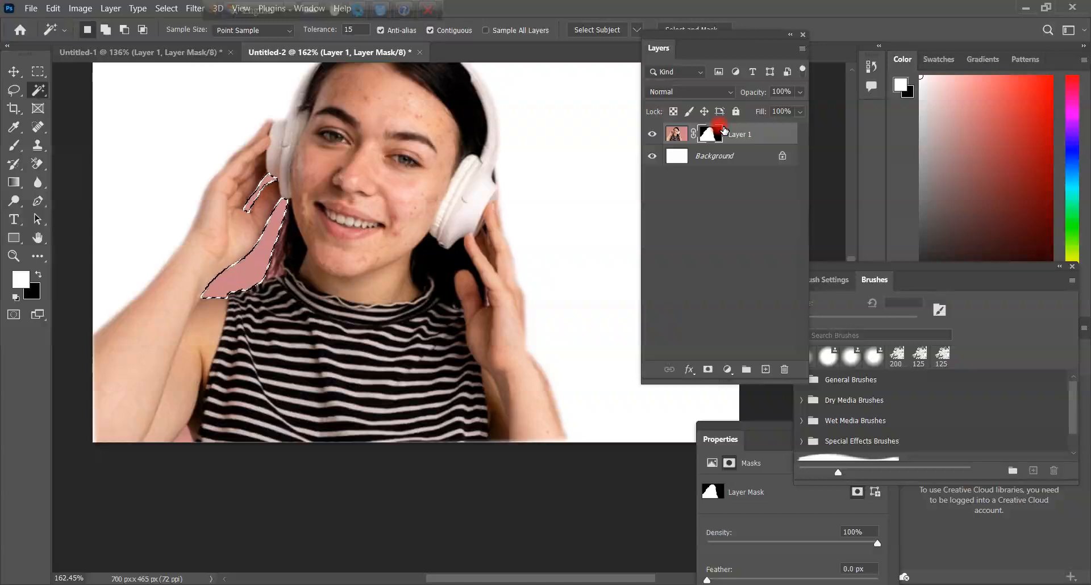
left_click(14, 145)
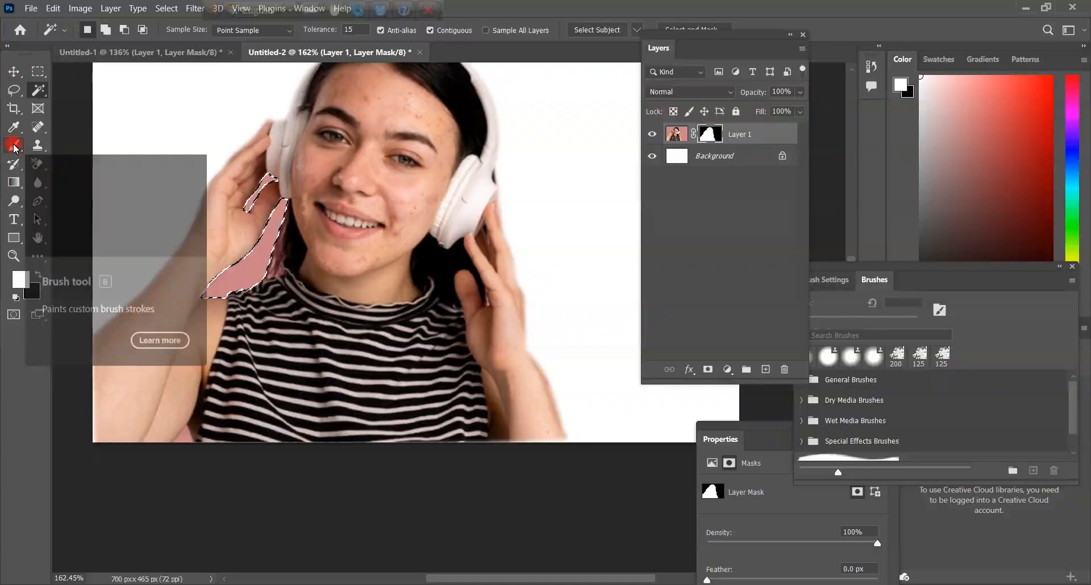
left_click(38, 275)
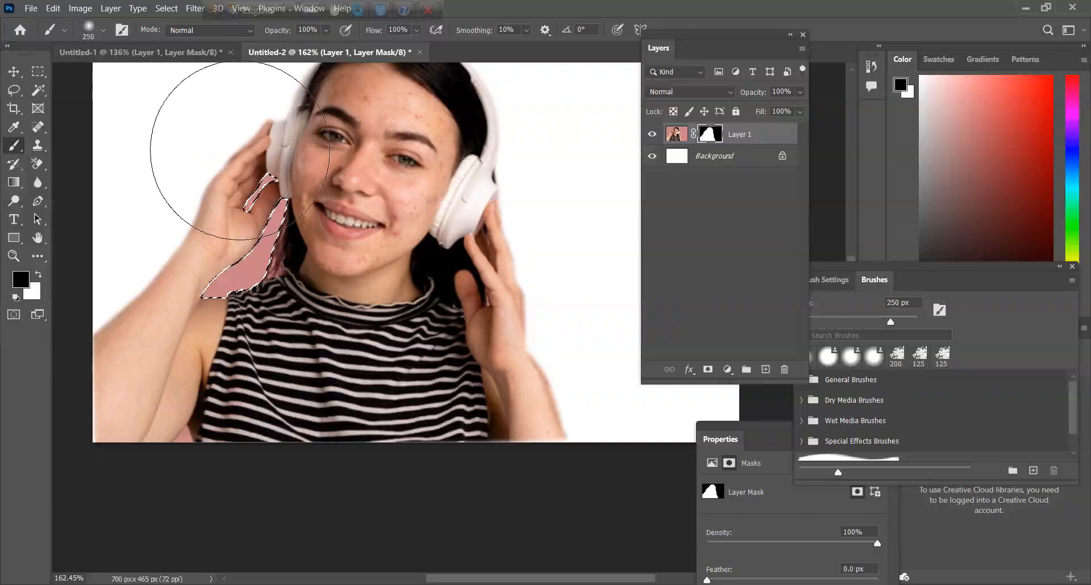
key("bracketleft")
key("bracketleft")
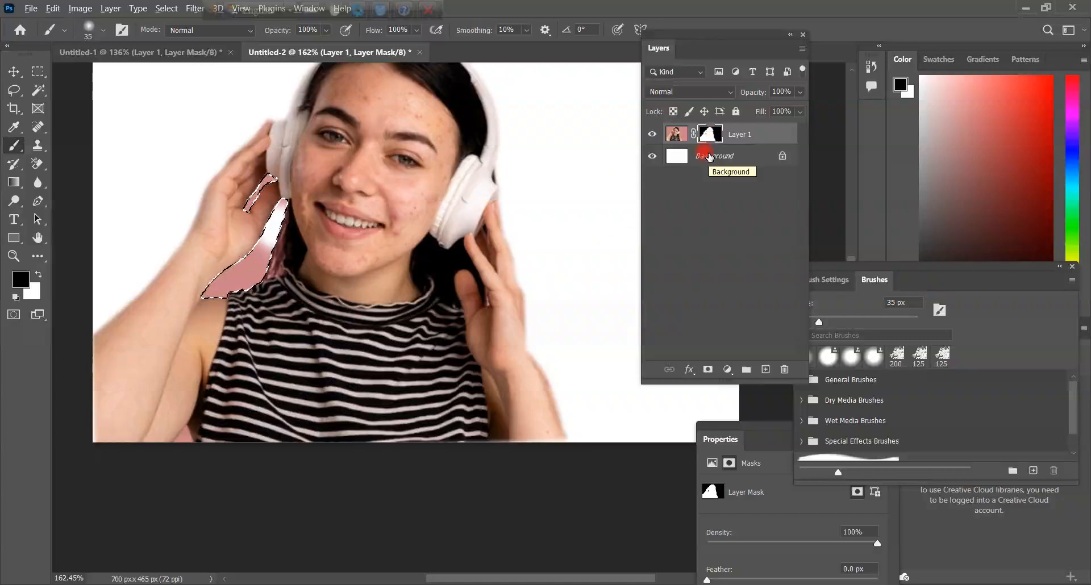
key("Delete")
key("ctrl+d")
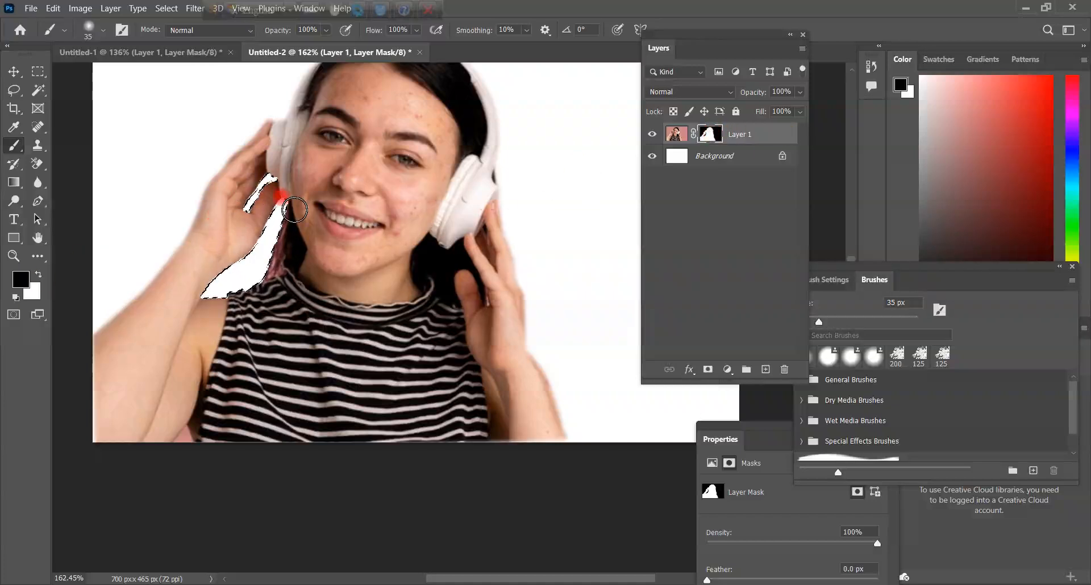
key("ctrl+z")
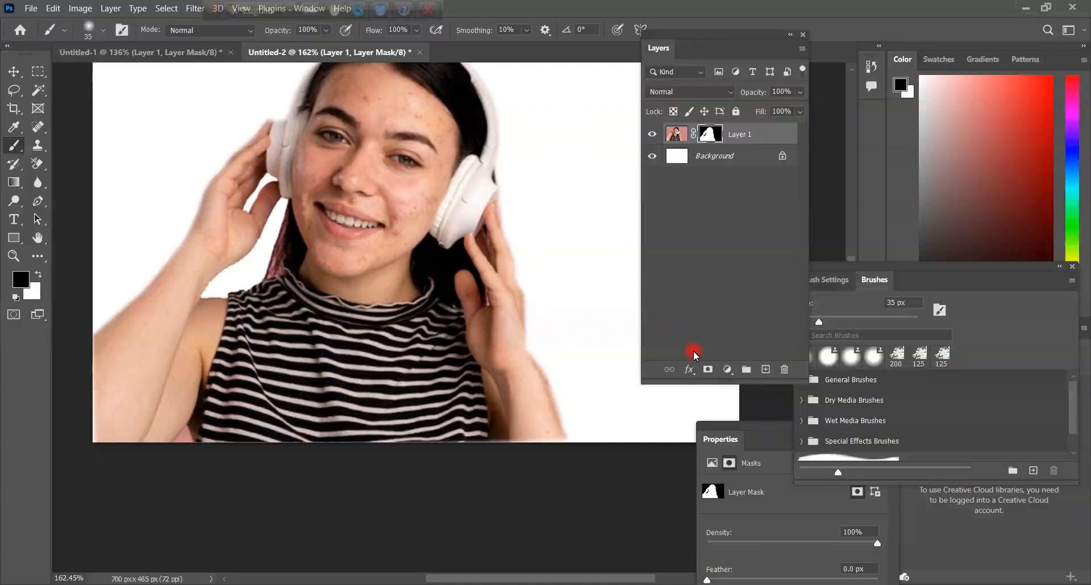
Hide the Background layer to check the cutout on transparency, and show it again
left_click(653, 156)
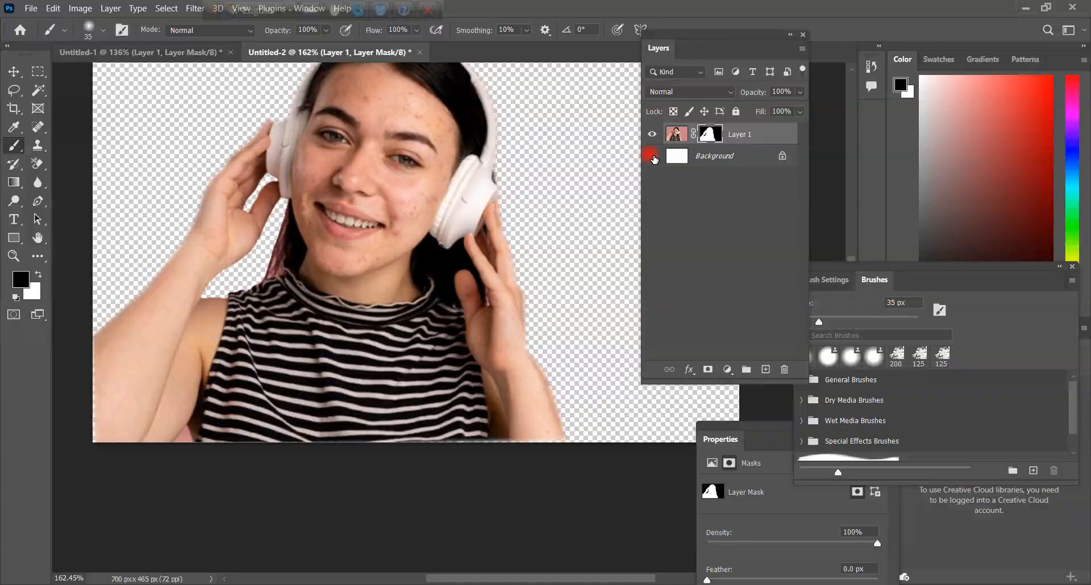
left_click(652, 156)
scroll(477, 216, "down", 3)
scroll(458, 195, "up", 3)
scroll(458, 196, "up", 3)
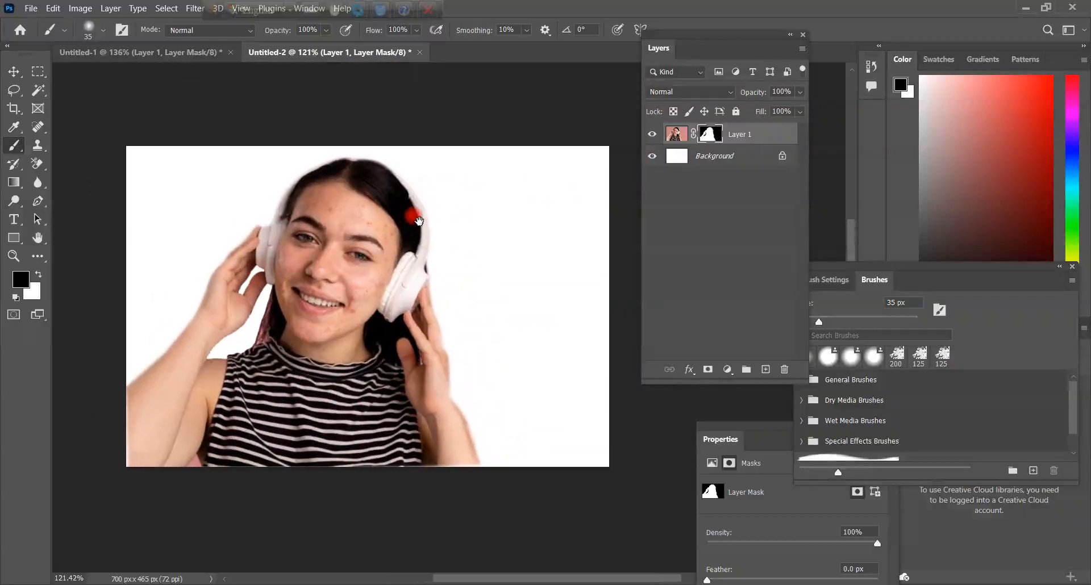
left_click_drag(704, 28, 710, 29)
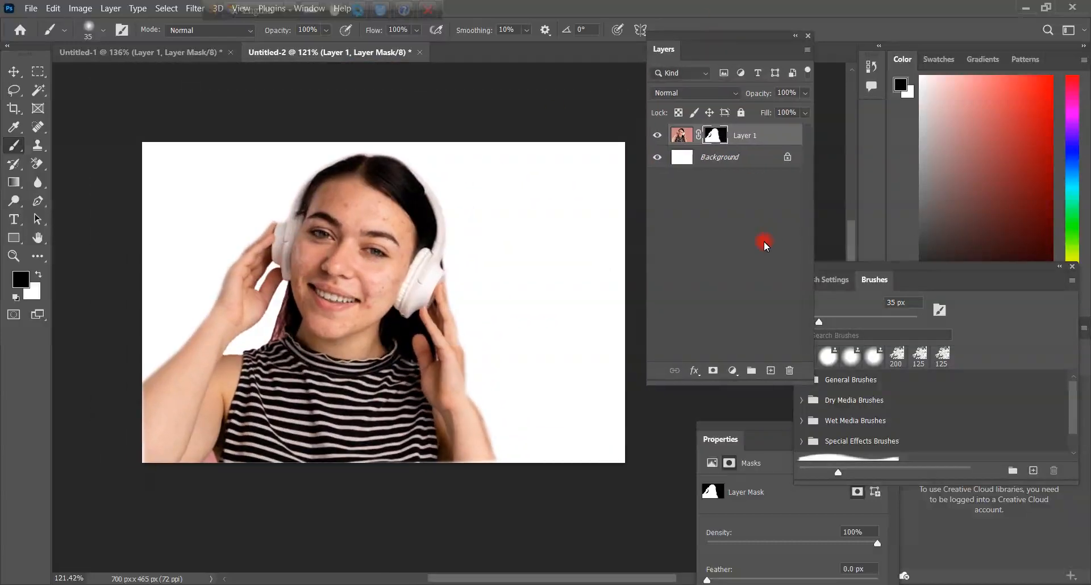